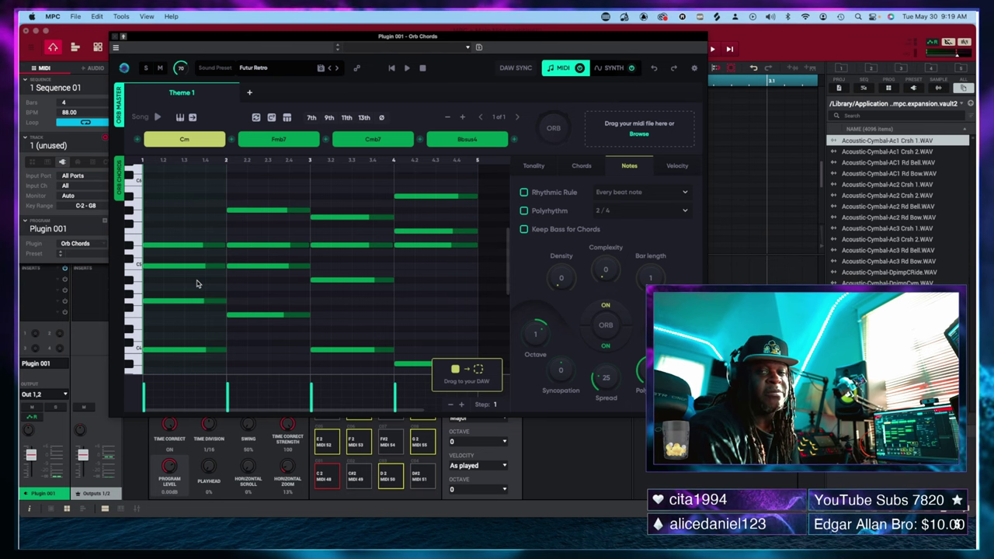
Turn on DAW Sync in Orb Chords and audition the four-chord progression.
{"action": "left_click", "coordinate": [521, 73]}
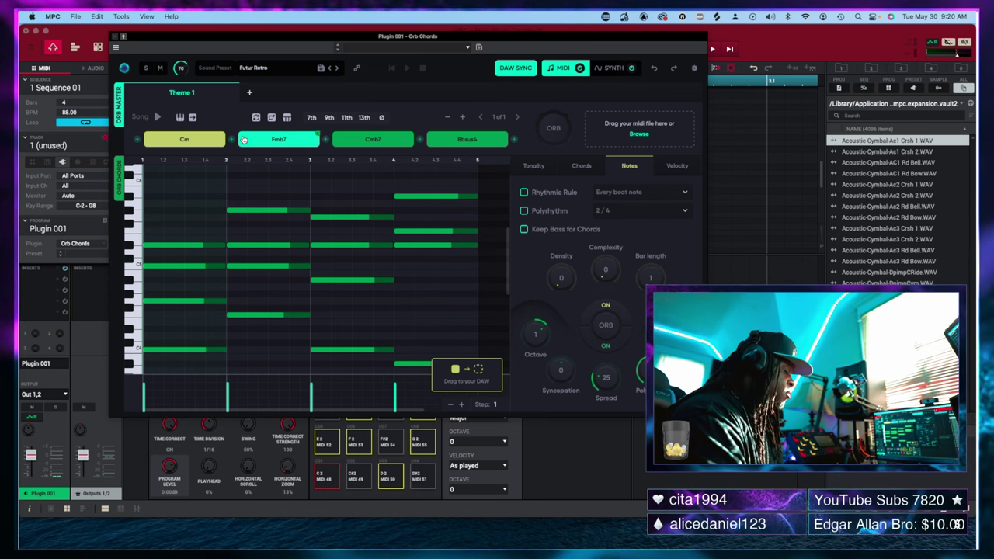
{"action": "scroll", "coordinate": [265, 238], "scroll_direction": "down", "scroll_amount": 2}
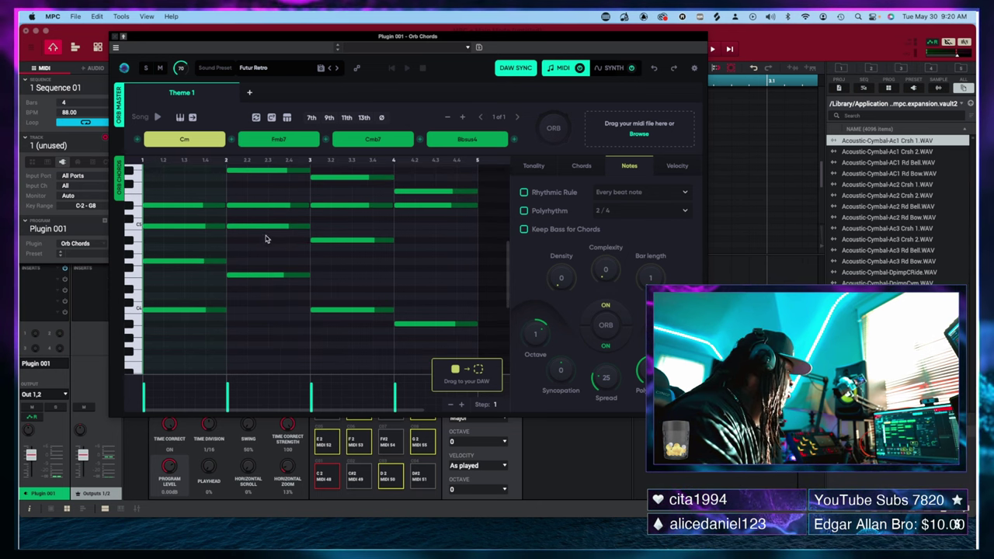
{"action": "scroll", "coordinate": [226, 231], "scroll_direction": "up", "scroll_amount": 1}
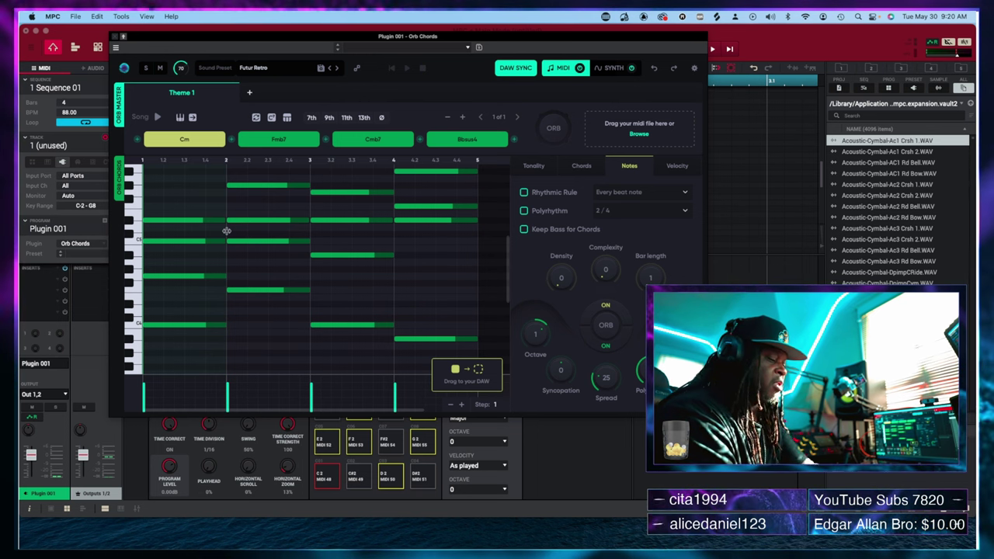
{"action": "key", "text": "space"}
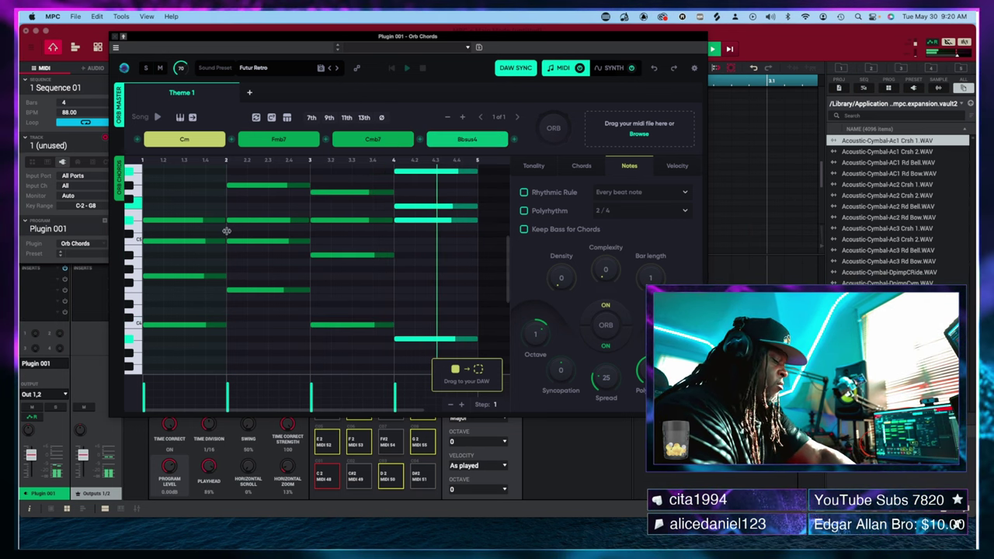
{"action": "key", "text": "space"}
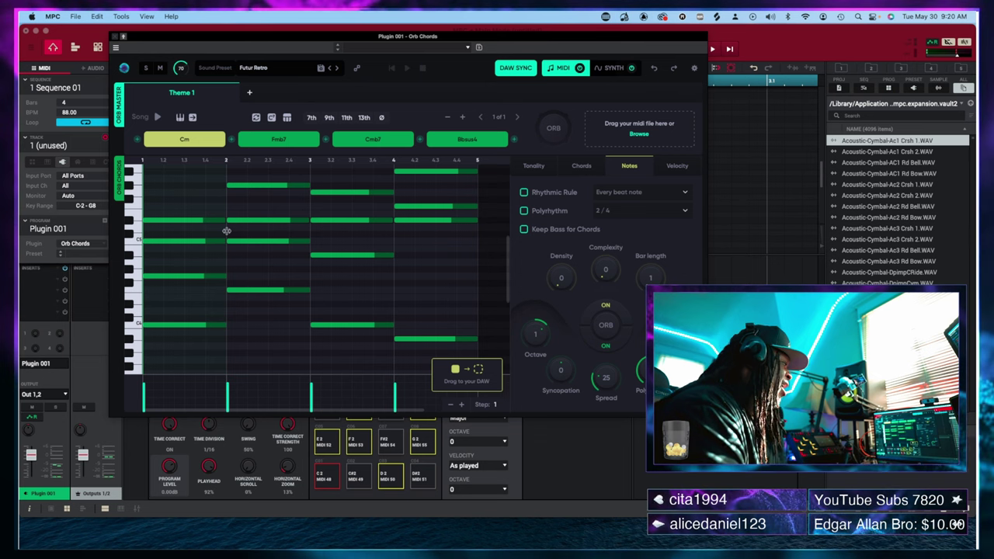
Randomize the first chord of the progression until it becomes AbM7 and start playback.
{"action": "scroll", "coordinate": [256, 215], "scroll_direction": "up", "scroll_amount": 2}
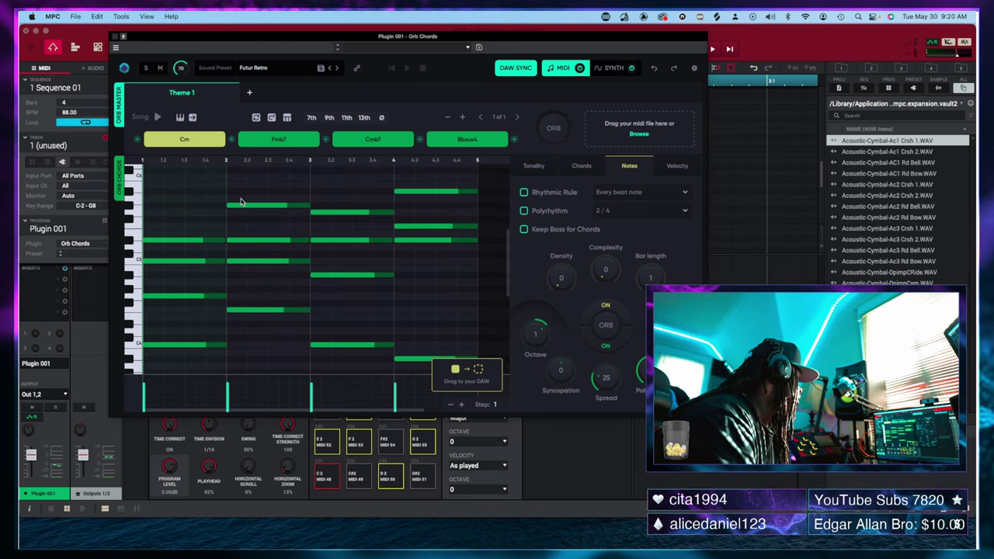
{"action": "left_click", "coordinate": [257, 119]}
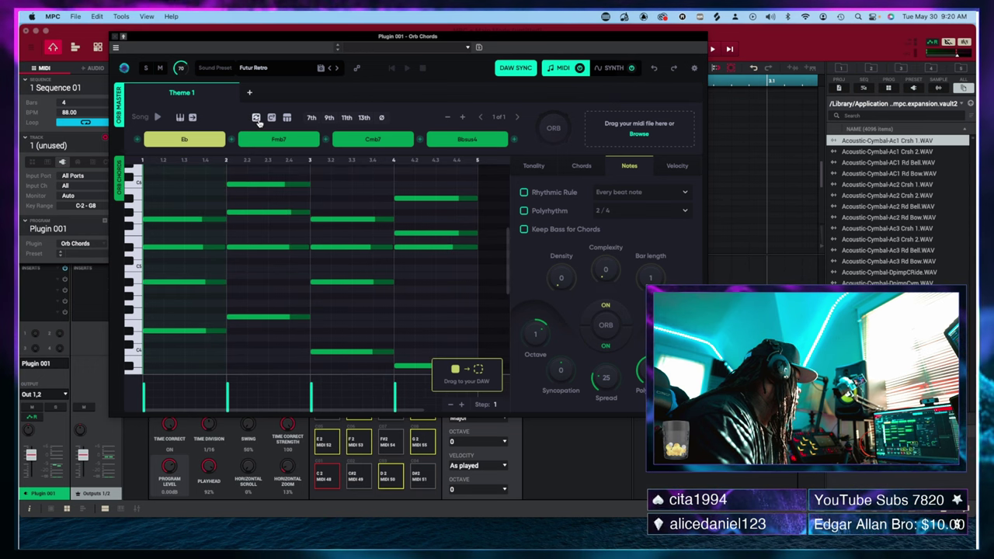
{"action": "left_click", "coordinate": [257, 119]}
{"action": "left_click", "coordinate": [257, 119]}
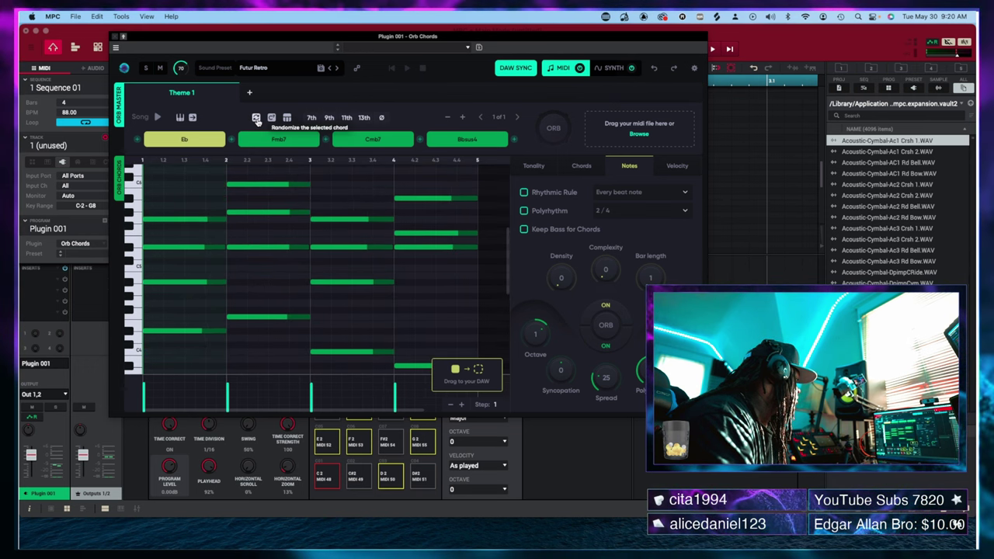
{"action": "left_click", "coordinate": [257, 118]}
{"action": "left_click", "coordinate": [257, 119]}
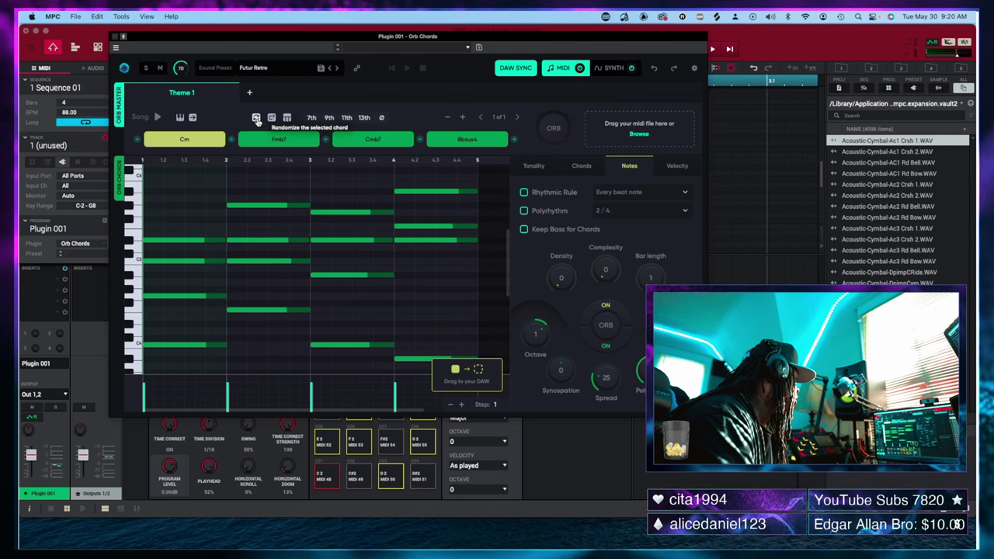
{"action": "left_click", "coordinate": [257, 119]}
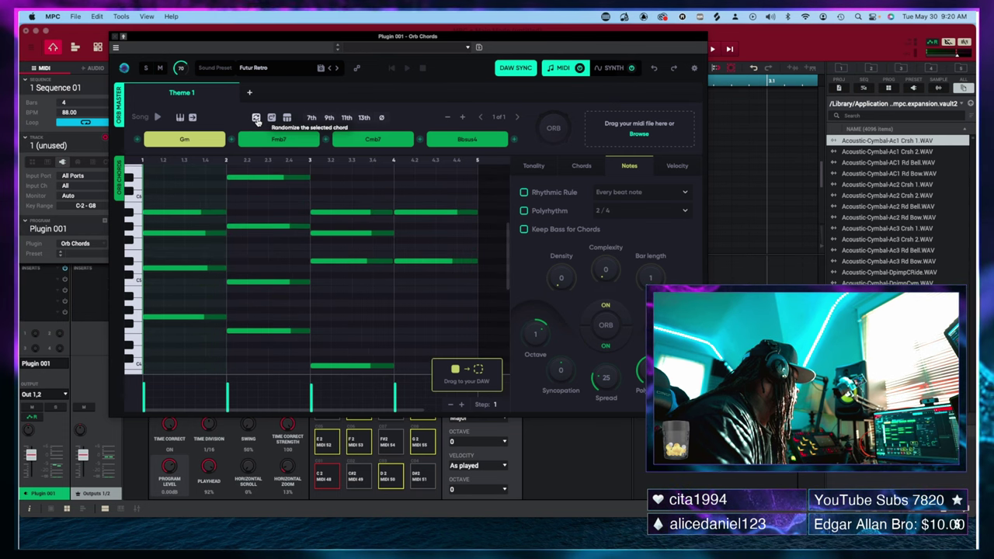
{"action": "left_click", "coordinate": [257, 119]}
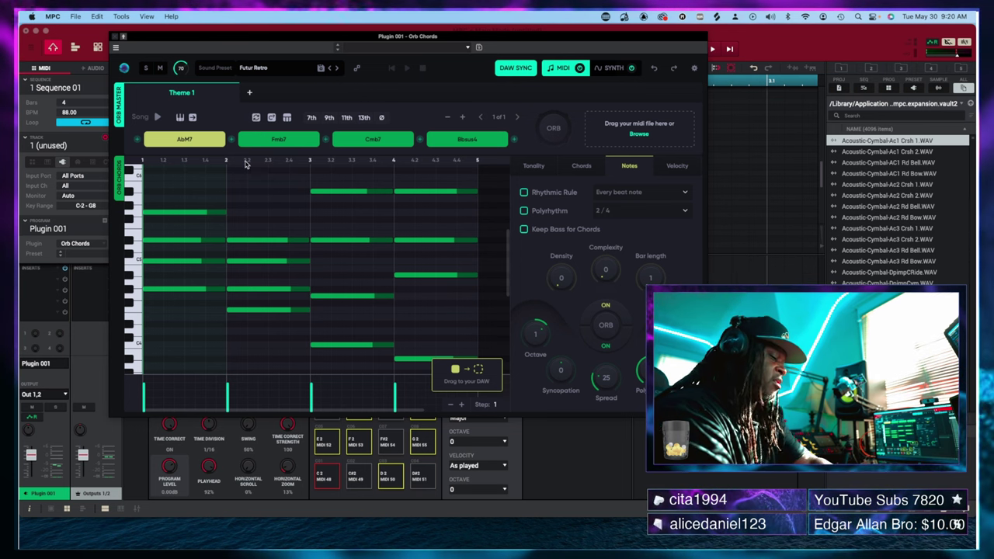
{"action": "key", "text": "space"}
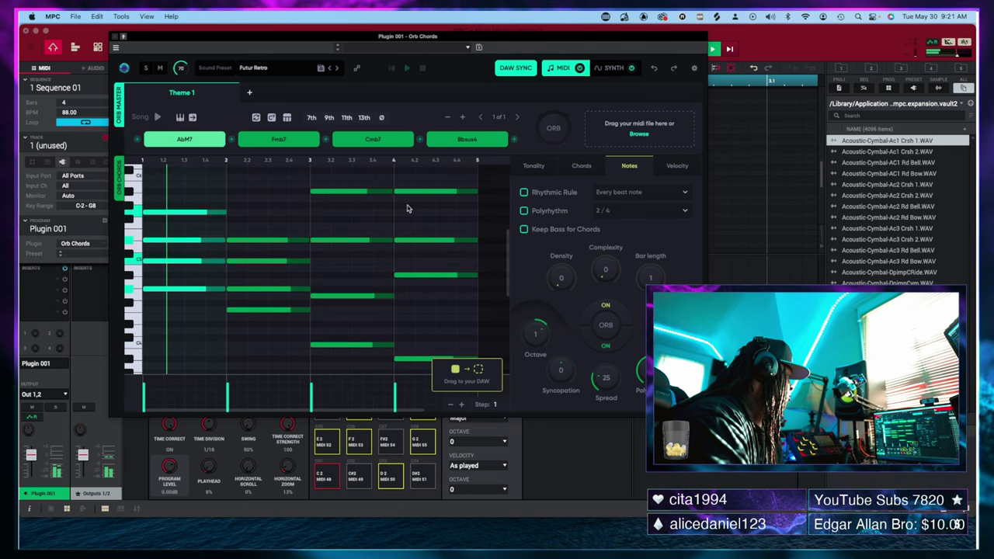
Shorten the final Bbsus4 chord to about half a bar and add another chord after it.
{"action": "scroll", "coordinate": [446, 187], "scroll_direction": "down", "scroll_amount": 1}
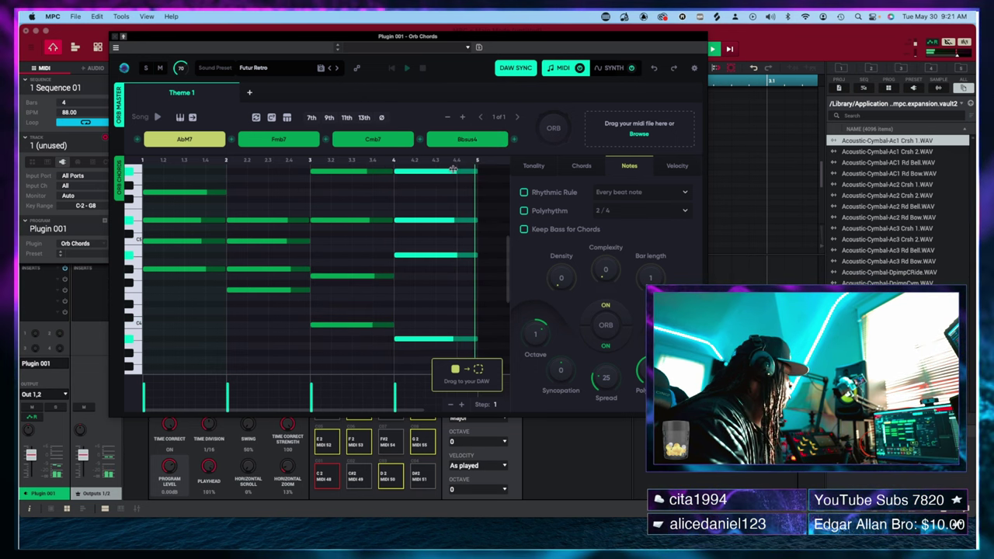
{"action": "left_click_drag", "start_coordinate": [428, 171], "coordinate": [428, 171]}
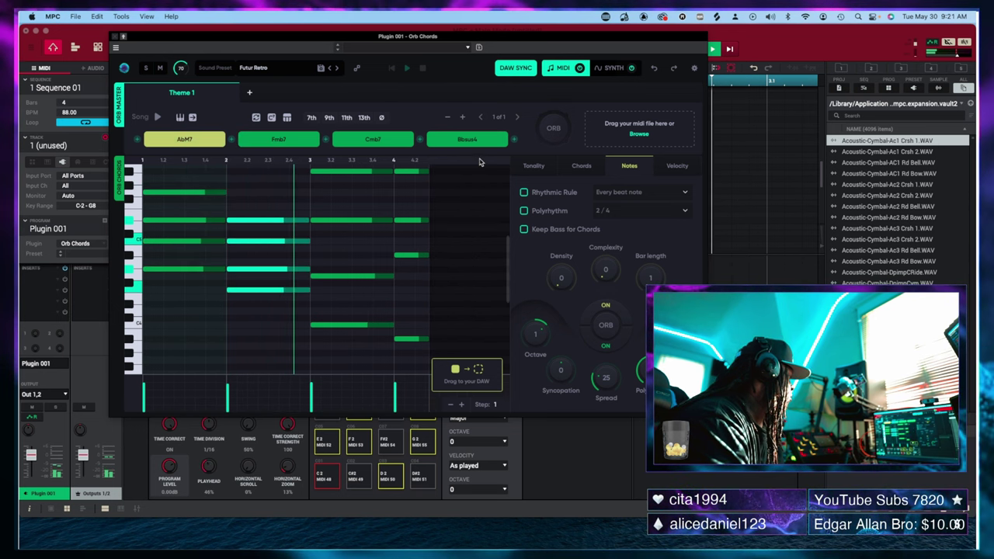
{"action": "left_click", "coordinate": [513, 140]}
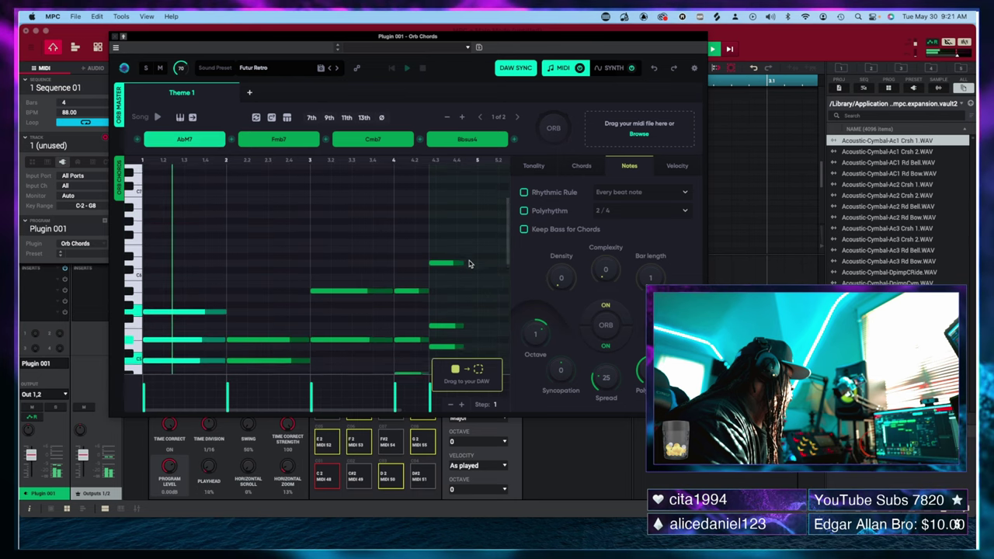
Lengthen the notes of the added fifth chord and adjust the length of its lower notes.
{"action": "scroll", "coordinate": [468, 257], "scroll_direction": "down", "scroll_amount": 3}
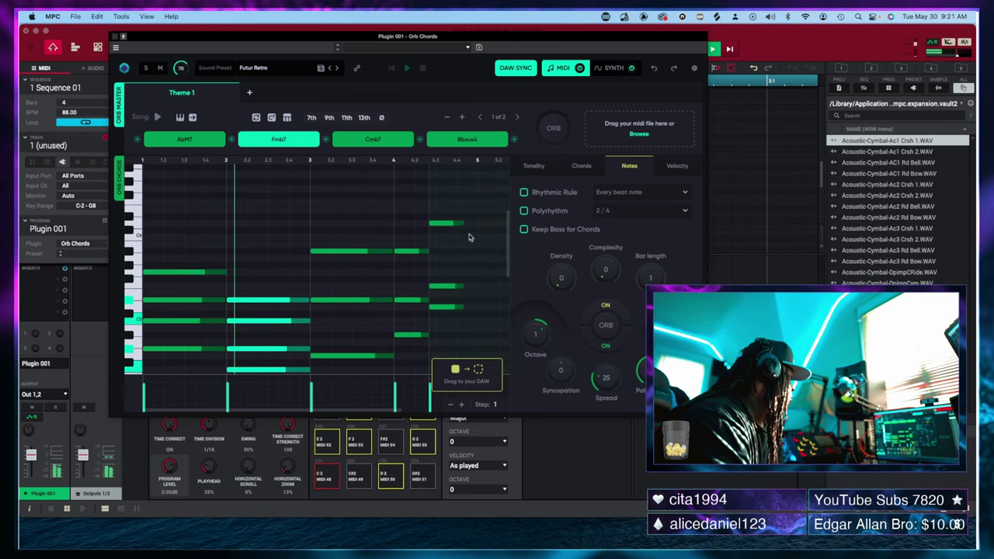
{"action": "left_click_drag", "start_coordinate": [462, 204], "coordinate": [497, 309]}
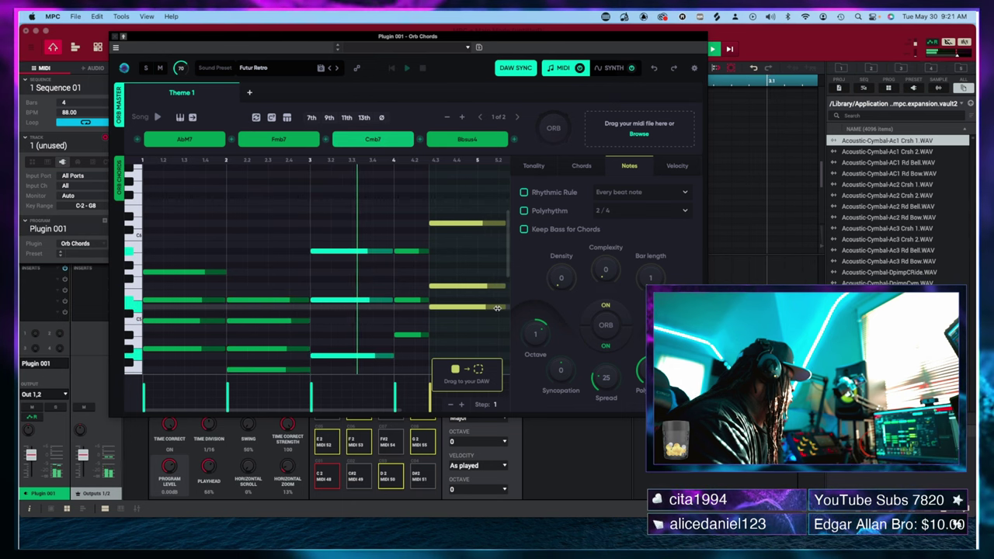
{"action": "left_click", "coordinate": [467, 311]}
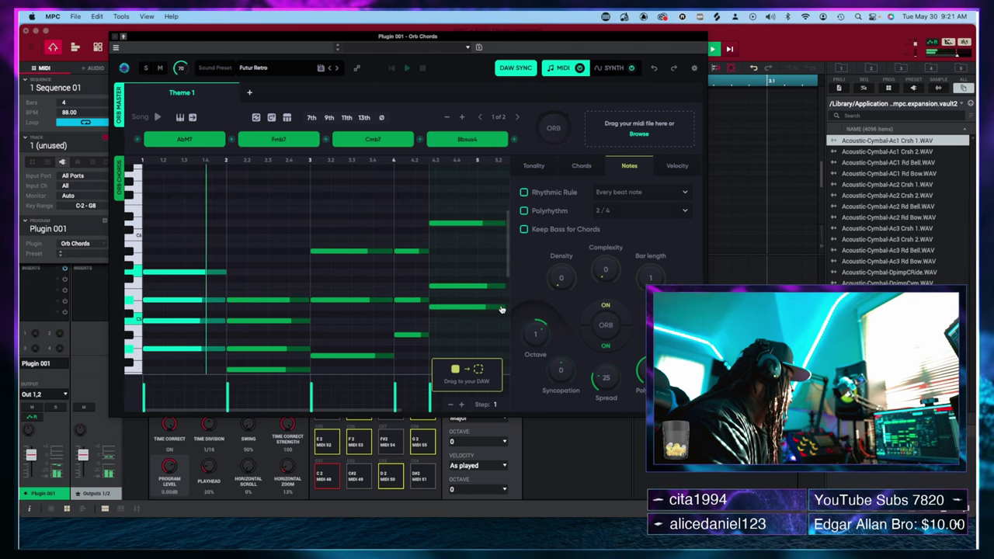
{"action": "left_click", "coordinate": [491, 306]}
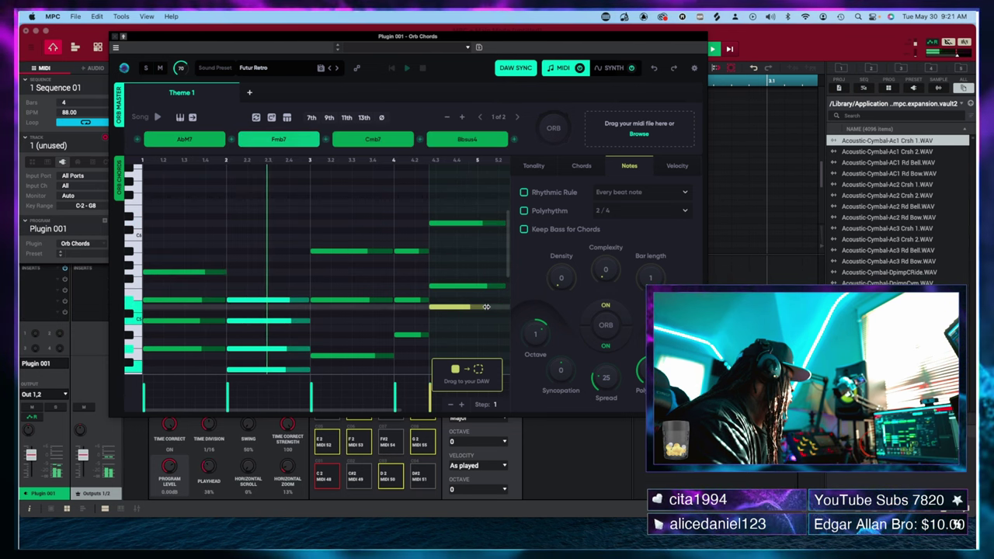
{"action": "left_click_drag", "start_coordinate": [477, 307], "coordinate": [484, 286]}
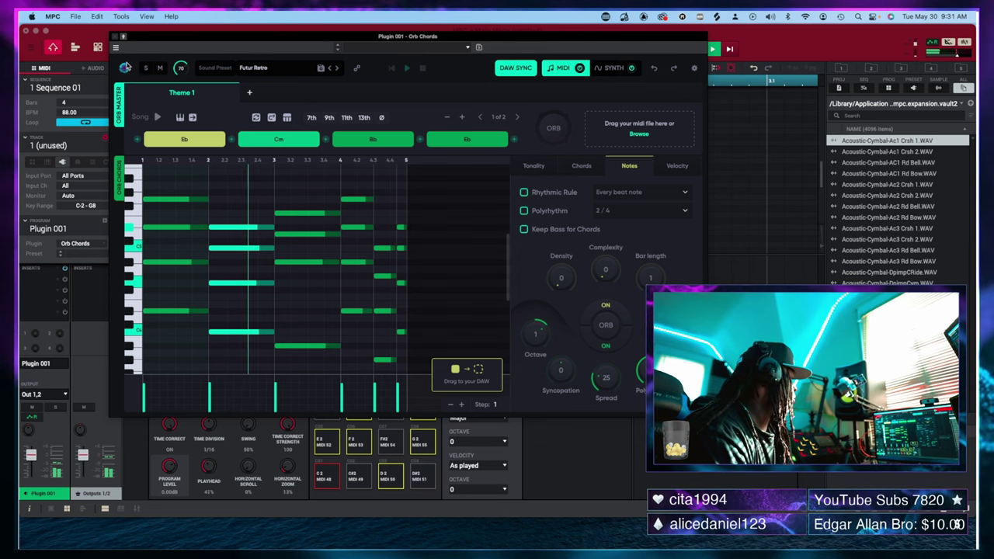
Switch from Orb Chords to the Orb Melody plugin on Track 02 and audition its melody.
{"action": "left_click", "coordinate": [115, 38]}
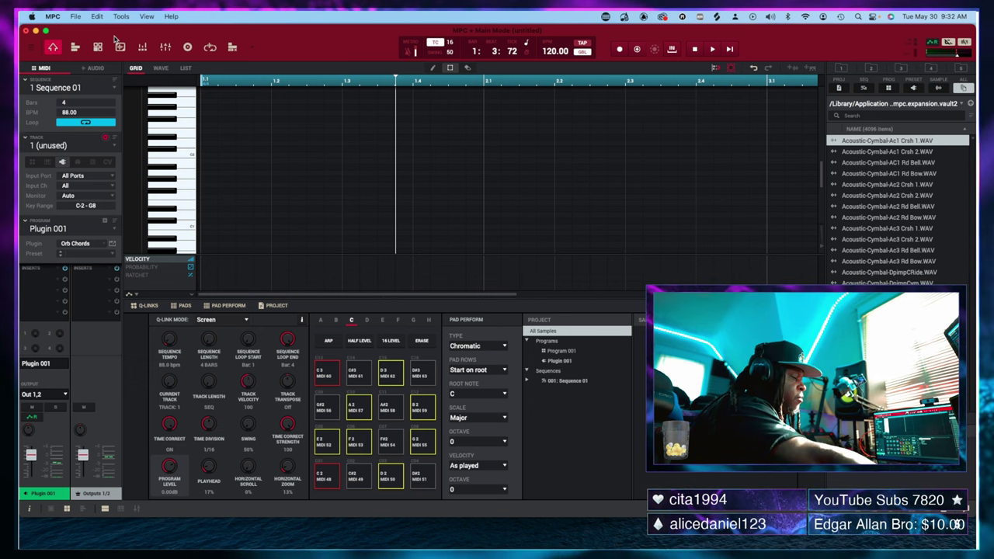
{"action": "left_click", "coordinate": [114, 244]}
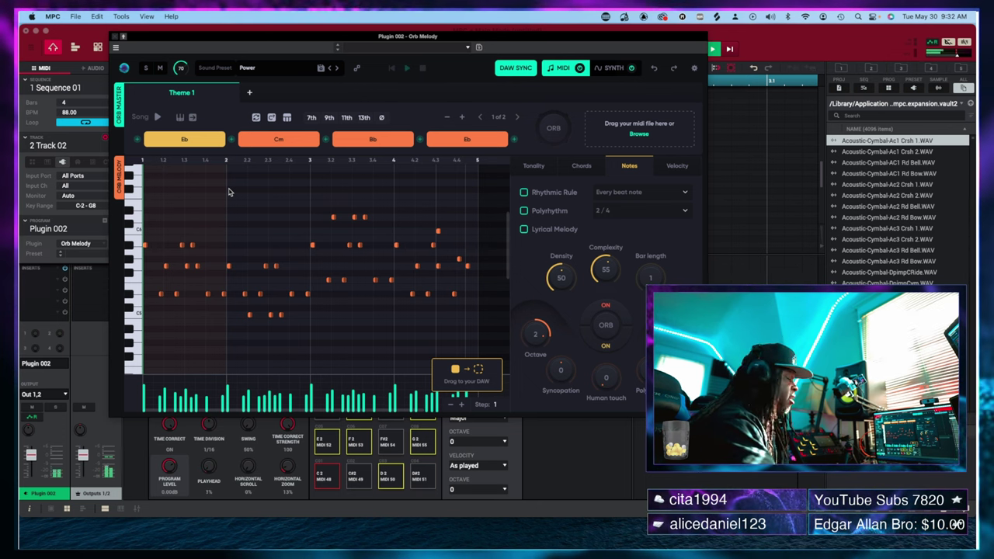
{"action": "key", "text": "space"}
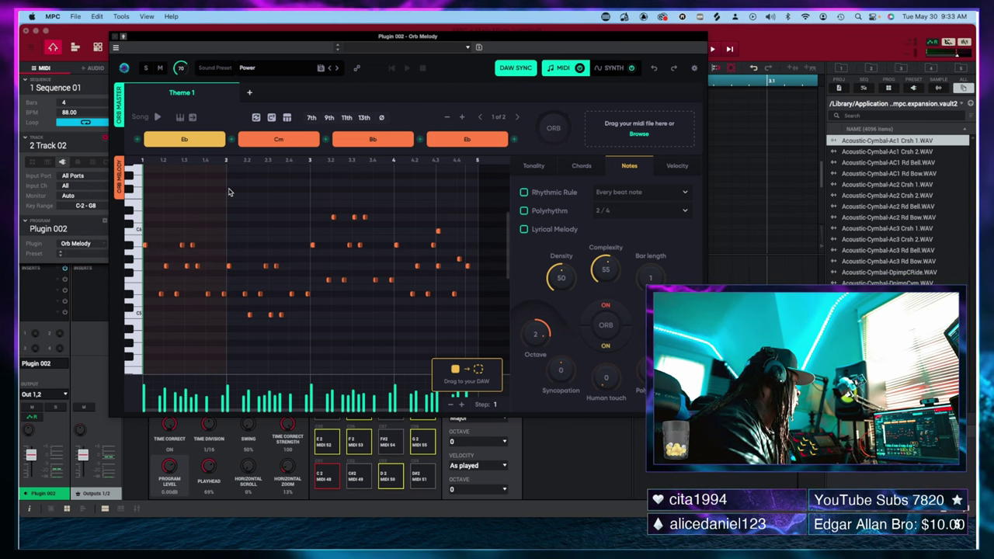
{"action": "key", "text": "space"}
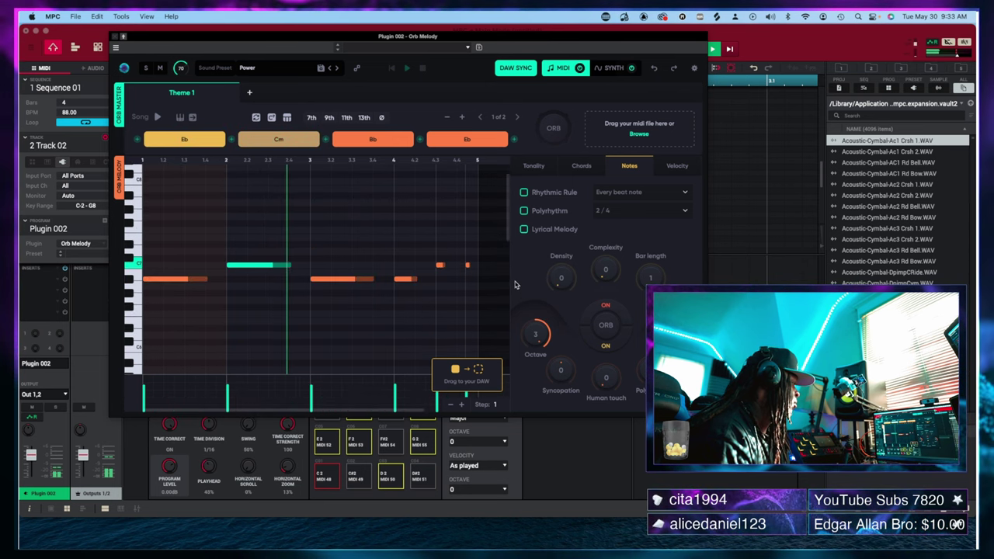
Raise the melody's Complexity to 65 and close the Orb Melody plugin window.
{"action": "mouse_move", "coordinate": [606, 273]}
{"action": "left_mouse_down"}
{"action": "mouse_move", "coordinate": [599, 240]}
{"action": "mouse_move", "coordinate": [611, 268]}
{"action": "left_mouse_up"}
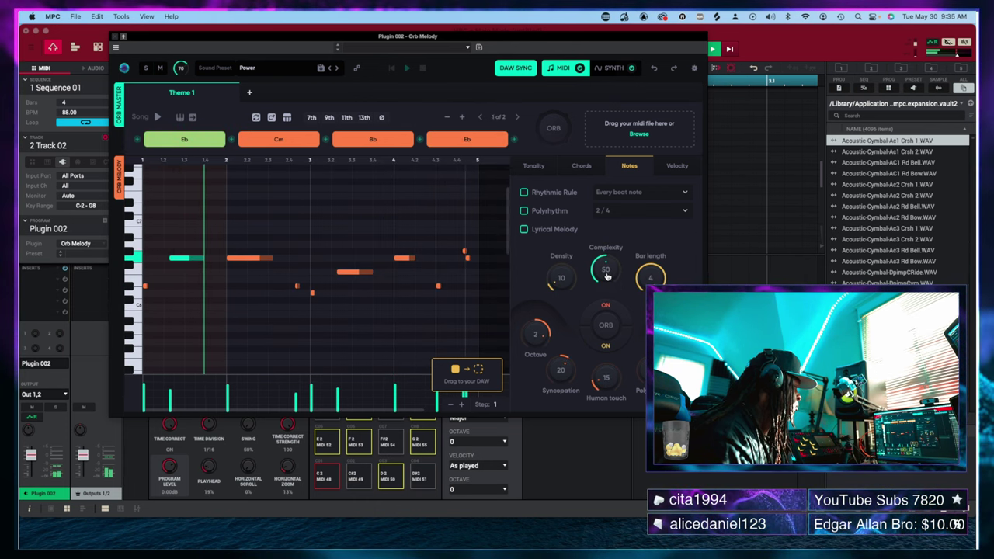
{"action": "left_click", "coordinate": [607, 272]}
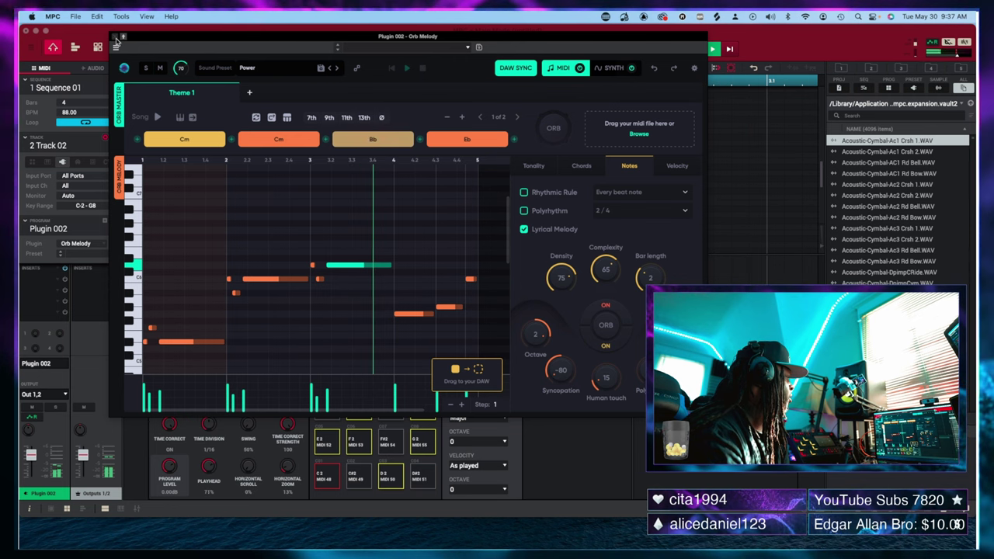
{"action": "left_click", "coordinate": [114, 36]}
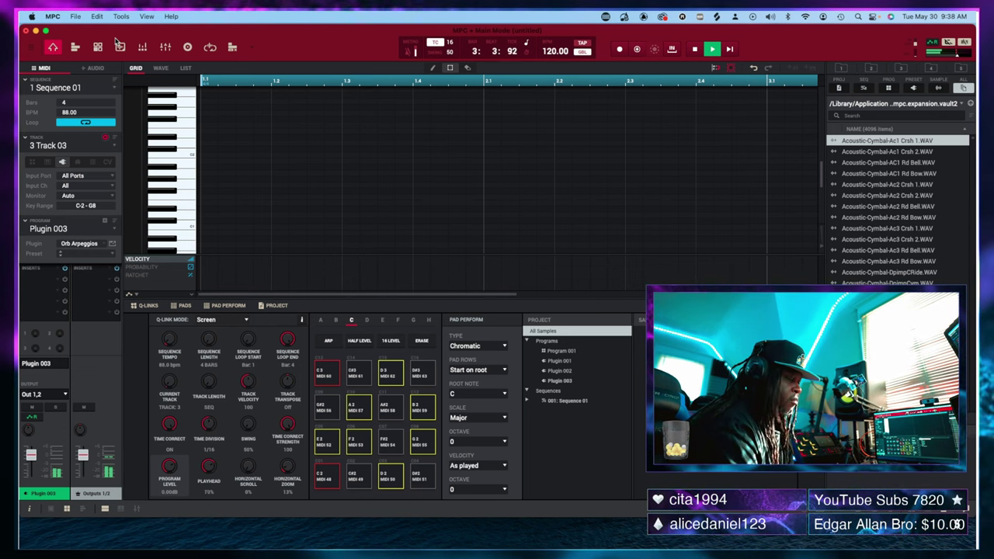
Open the Orb Arpeggios plugin on Track 03, set its Octave to 1 and close it.
{"action": "left_click", "coordinate": [111, 245]}
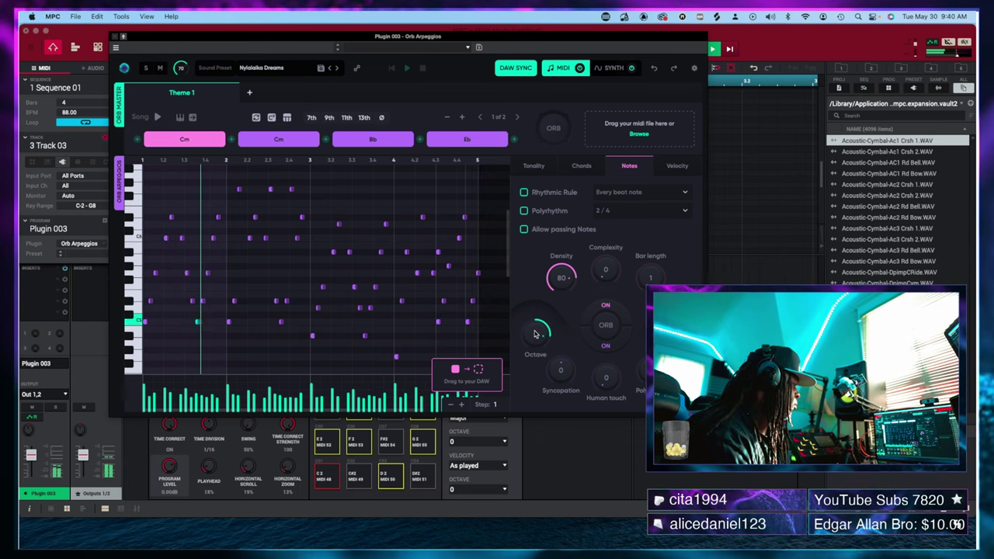
{"action": "left_click_drag", "start_coordinate": [535, 344], "coordinate": [533, 338]}
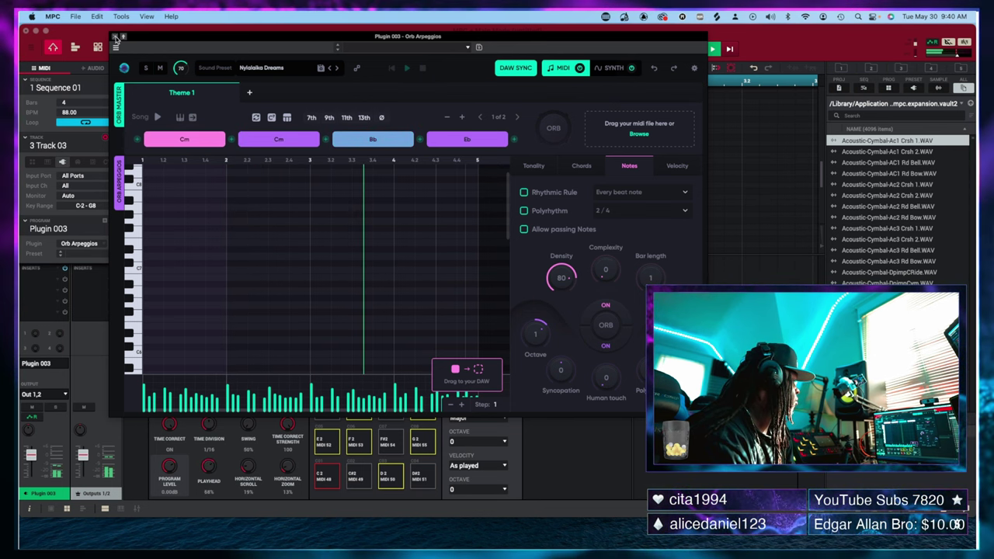
{"action": "left_click", "coordinate": [116, 36]}
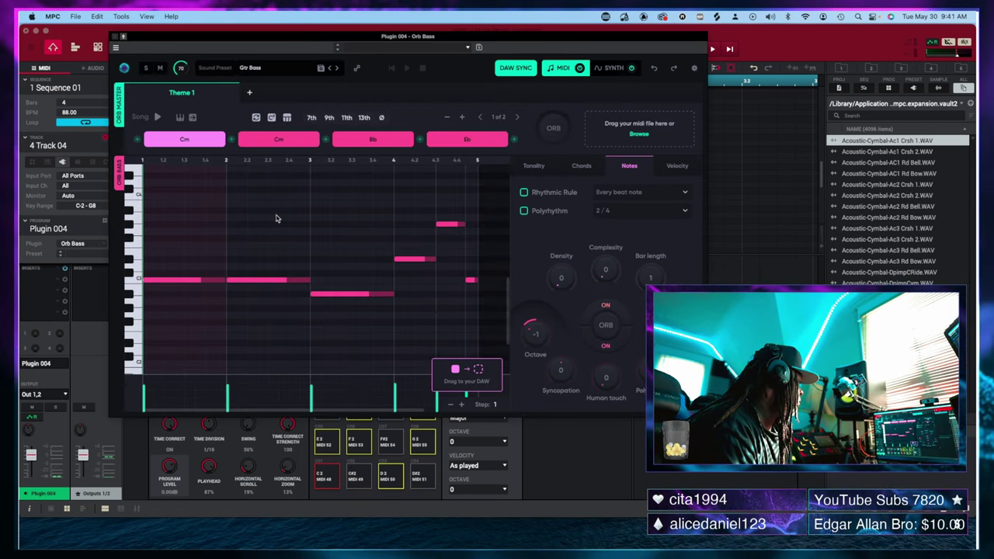
Play the Orb Bass part on Track 04 and set its Octave to -2.
{"action": "key", "text": "space"}
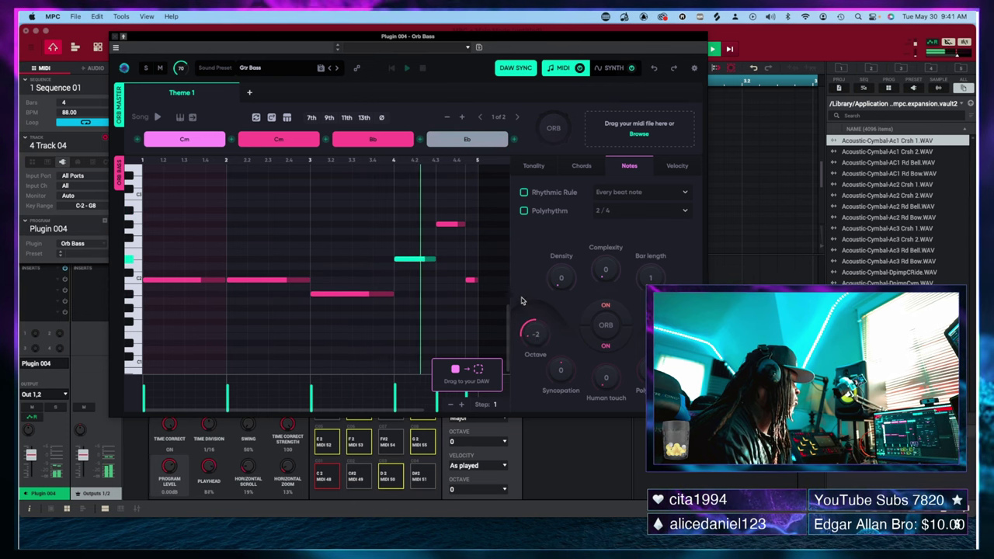
{"action": "left_click_drag", "start_coordinate": [533, 328], "coordinate": [522, 299]}
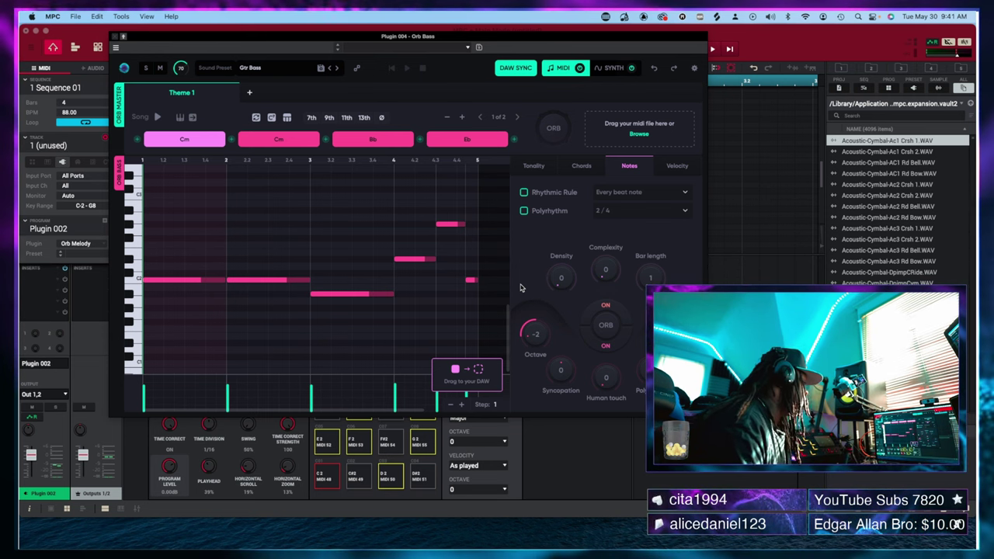
Check the Orb Melody plugin, return to Orb Chords on Track 01 and randomize its note settings with ORB.
{"action": "left_click", "coordinate": [108, 244]}
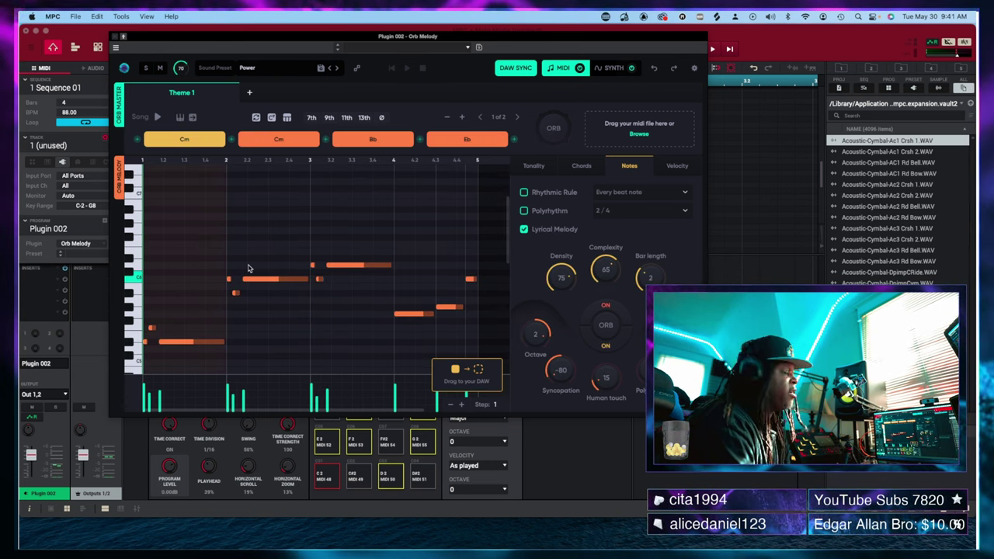
{"action": "left_click", "coordinate": [121, 49]}
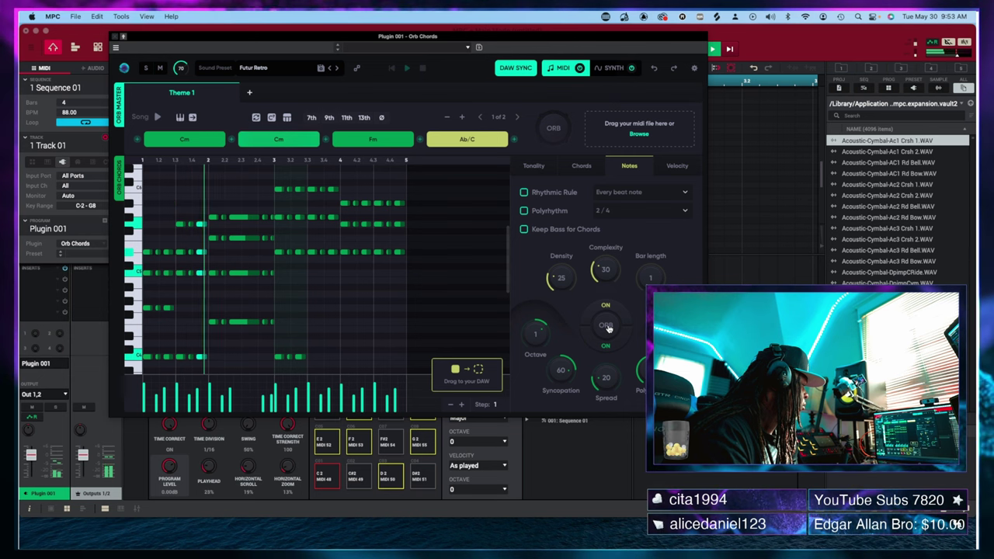
{"action": "left_click", "coordinate": [608, 326]}
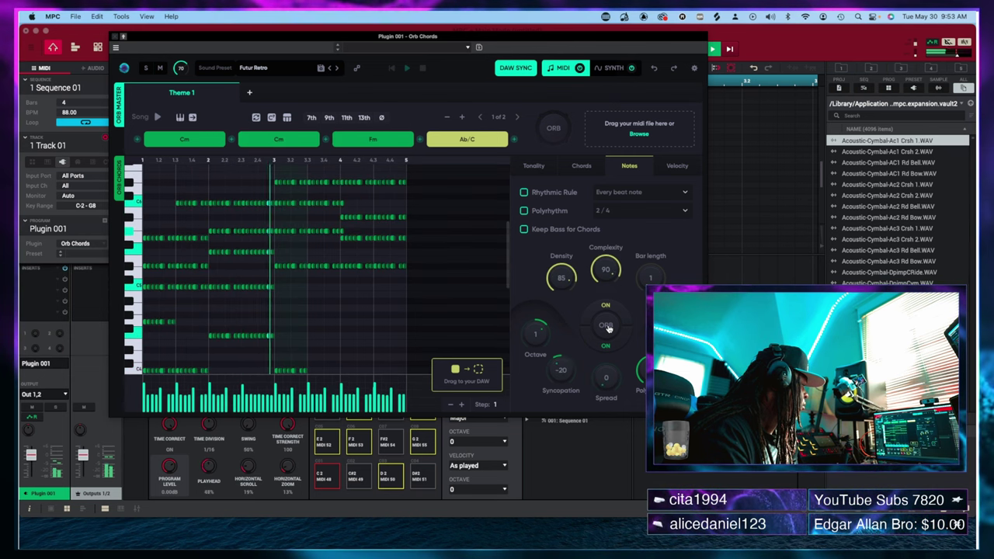
Randomize the Orb Chords note settings with ORB, reshuffle the chord voicings on Track 01 and close the plugin window.
{"action": "left_click", "coordinate": [255, 118]}
{"action": "scroll", "coordinate": [490, 256], "scroll_direction": "down", "scroll_amount": 2}
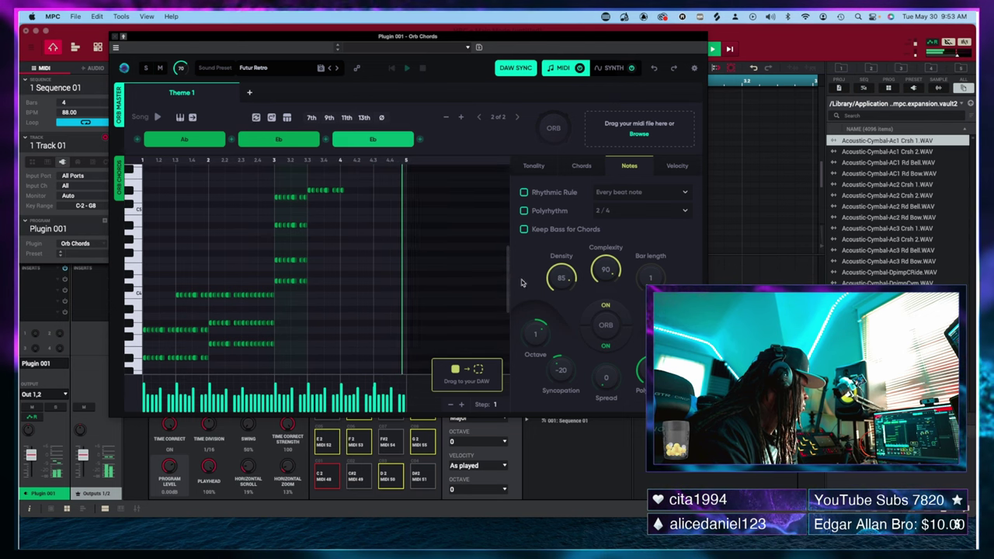
{"action": "left_click", "coordinate": [609, 334]}
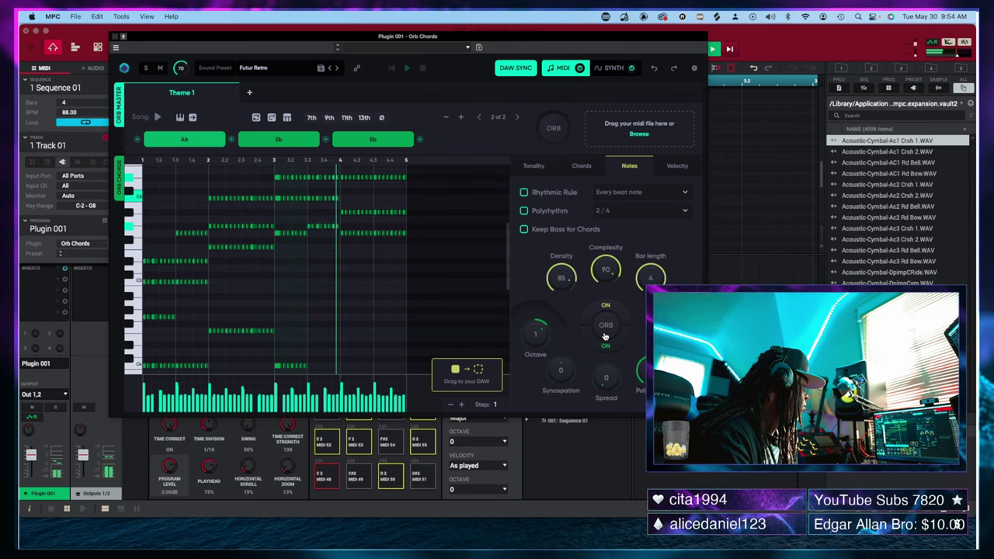
{"action": "left_click", "coordinate": [605, 334]}
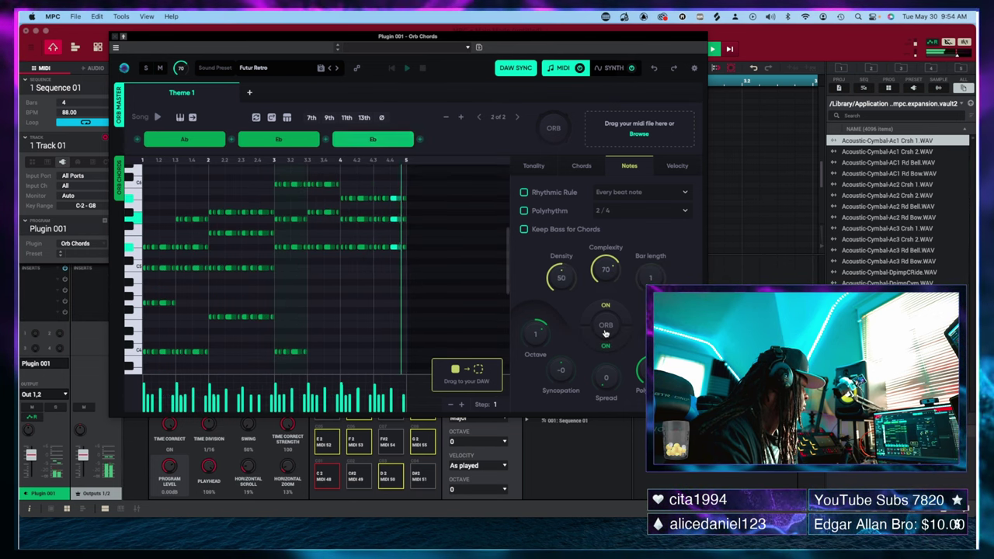
{"action": "left_click", "coordinate": [256, 117]}
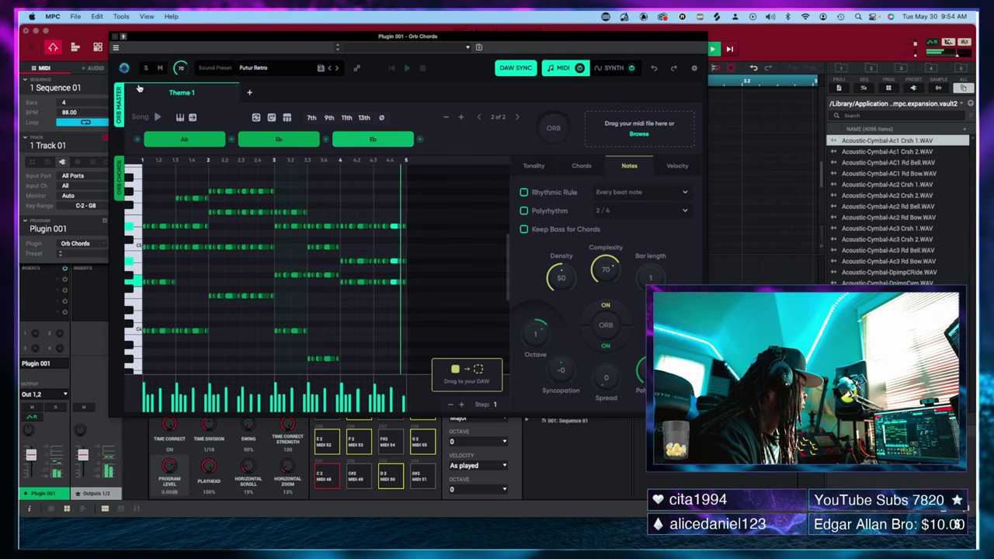
{"action": "left_click", "coordinate": [115, 37]}
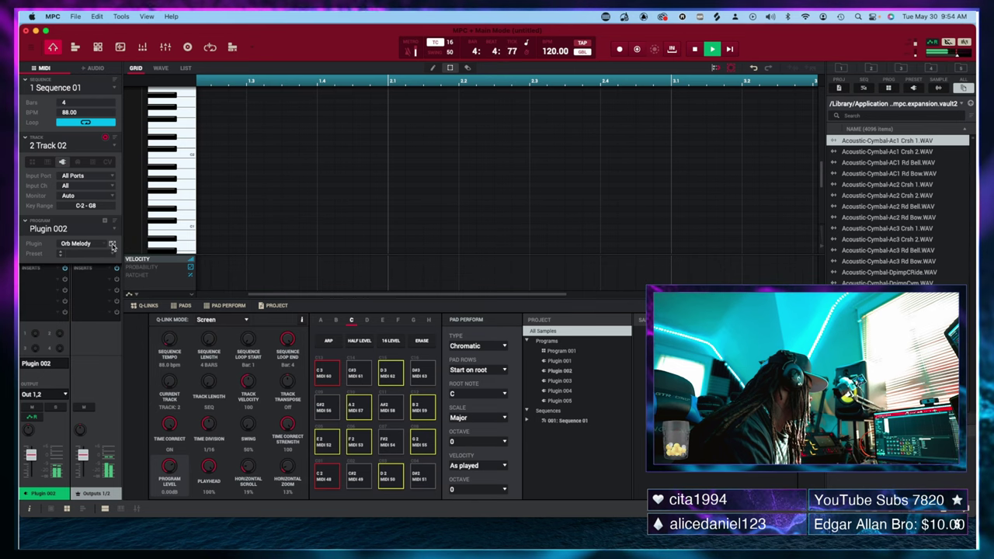
Open Orb Melody on Track 02, randomize its note settings with ORB until a dense melody plays, and close it.
{"action": "left_click", "coordinate": [112, 244]}
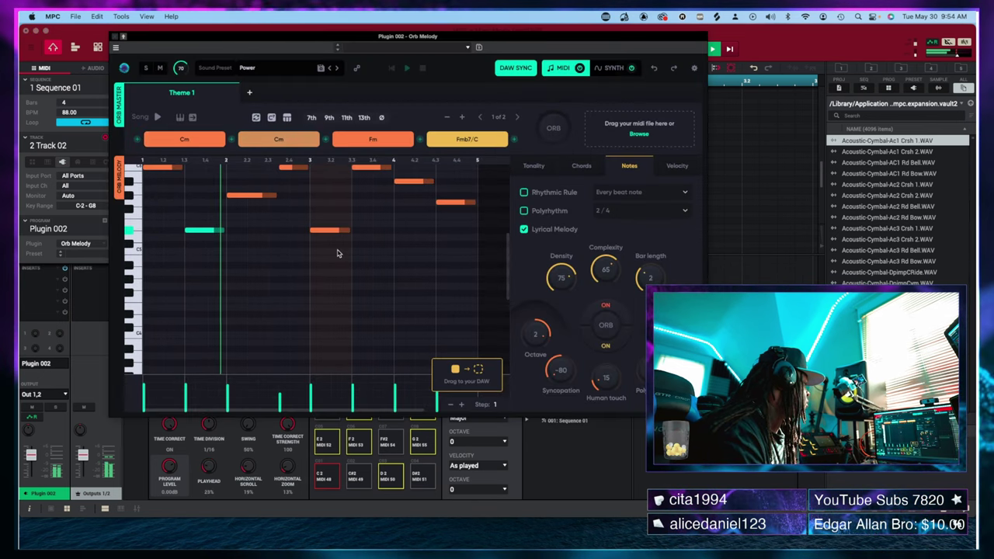
{"action": "scroll", "coordinate": [480, 275], "scroll_direction": "up", "scroll_amount": 5}
{"action": "left_click", "coordinate": [605, 326]}
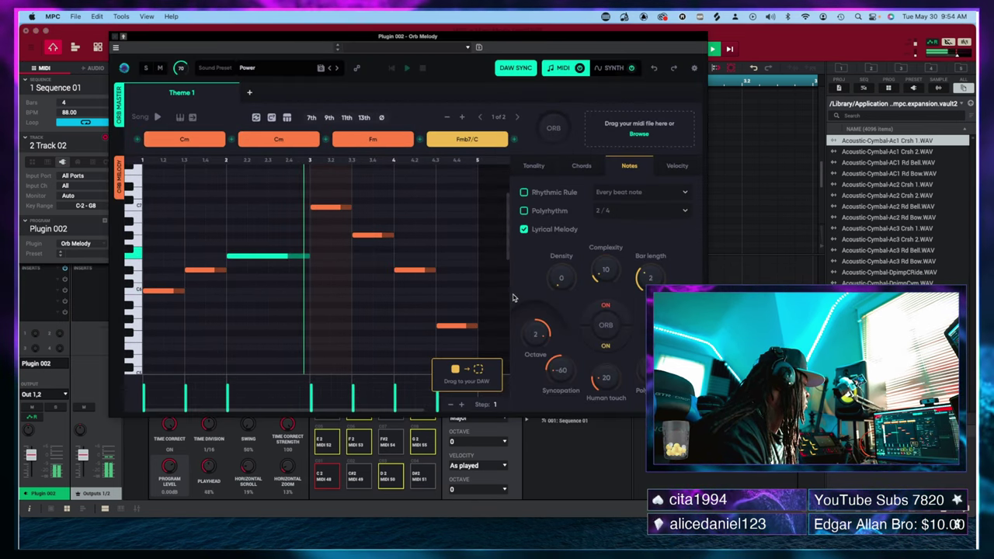
{"action": "left_click", "coordinate": [610, 331]}
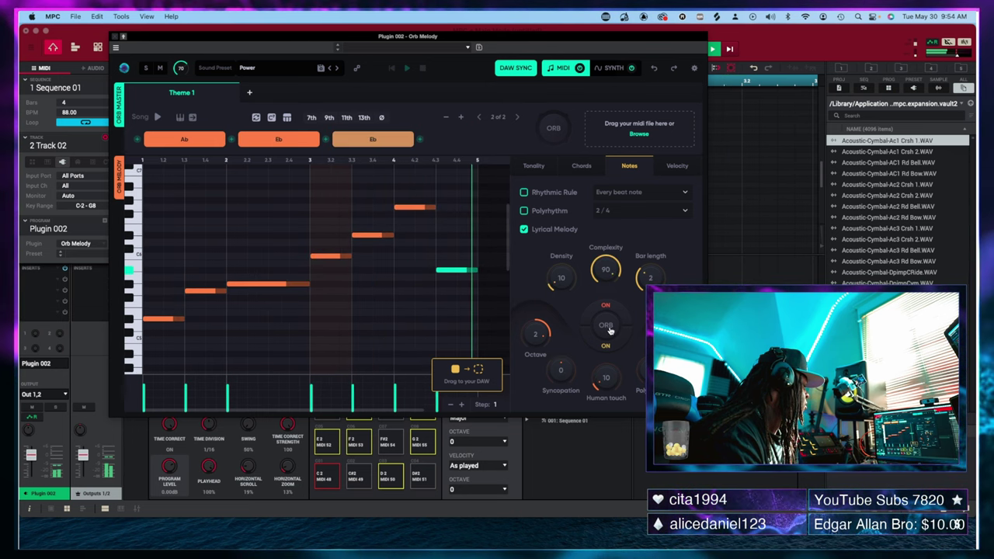
{"action": "left_click", "coordinate": [479, 116]}
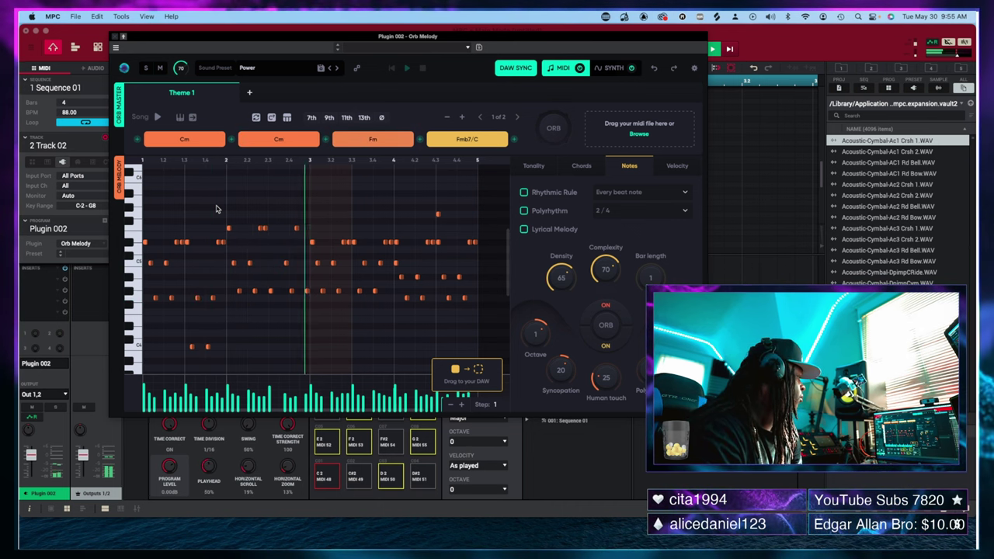
{"action": "left_click", "coordinate": [115, 39]}
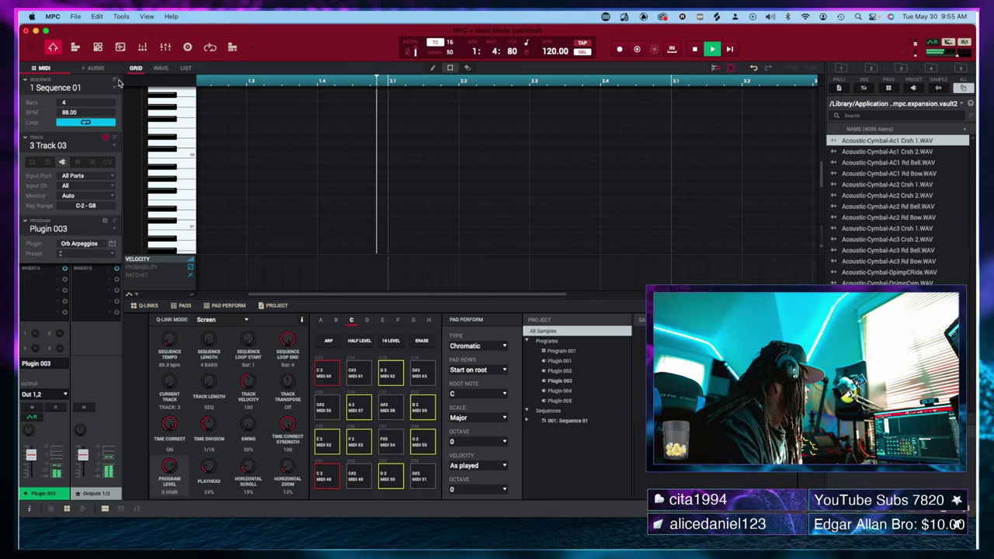
Randomize the Orb Arpeggios note settings on Track 03 with ORB, set the Octave to 0 and close the plugin.
{"action": "left_click", "coordinate": [114, 247]}
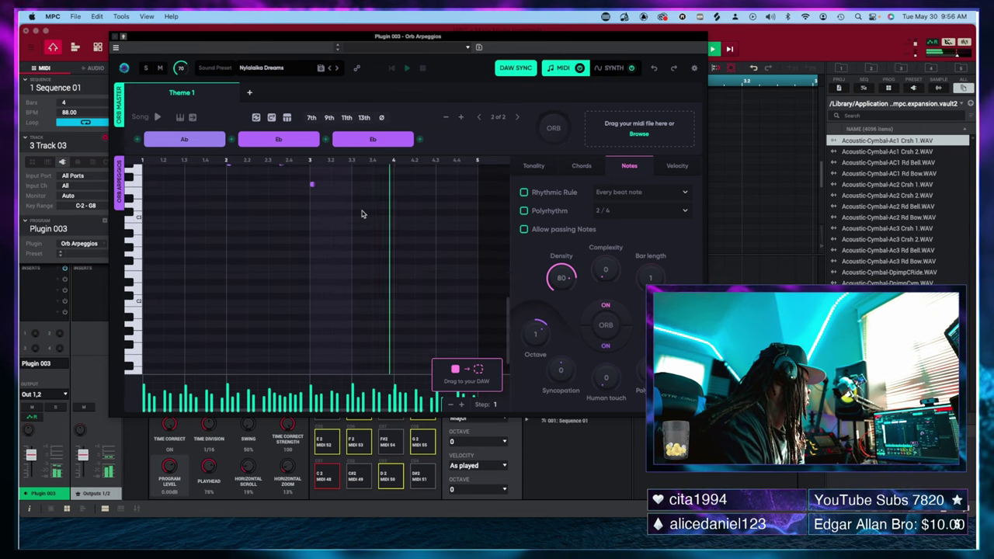
{"action": "left_click", "coordinate": [595, 326]}
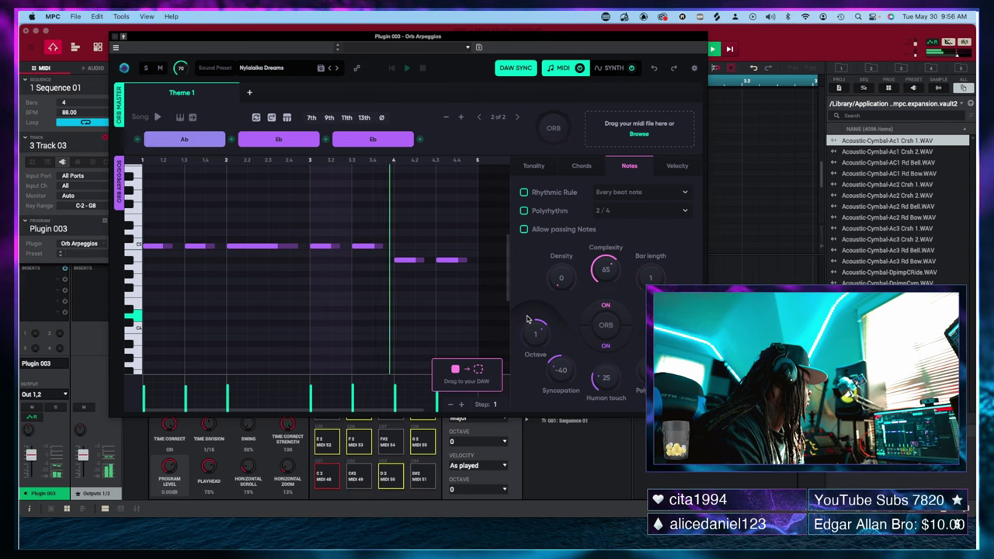
{"action": "double_click", "coordinate": [528, 322]}
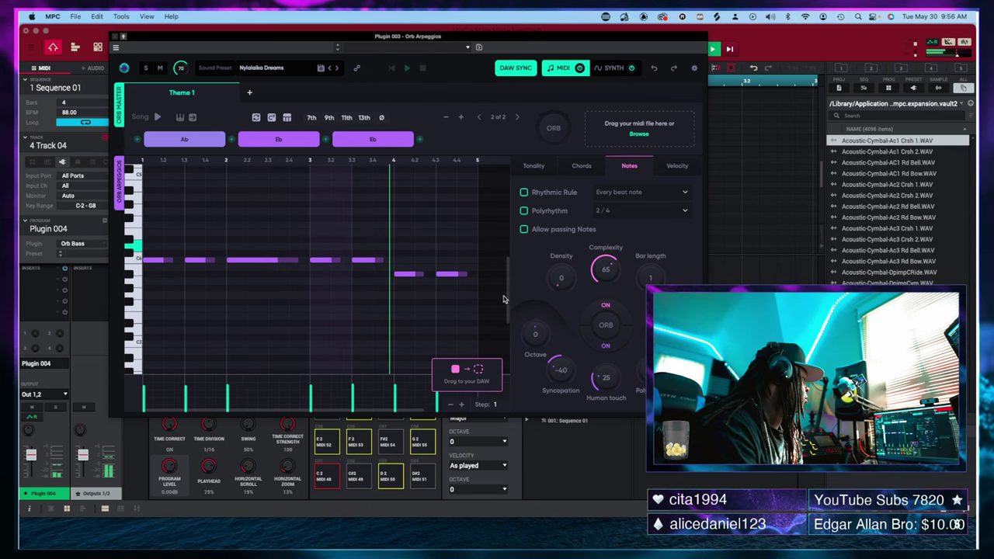
{"action": "left_click", "coordinate": [115, 214]}
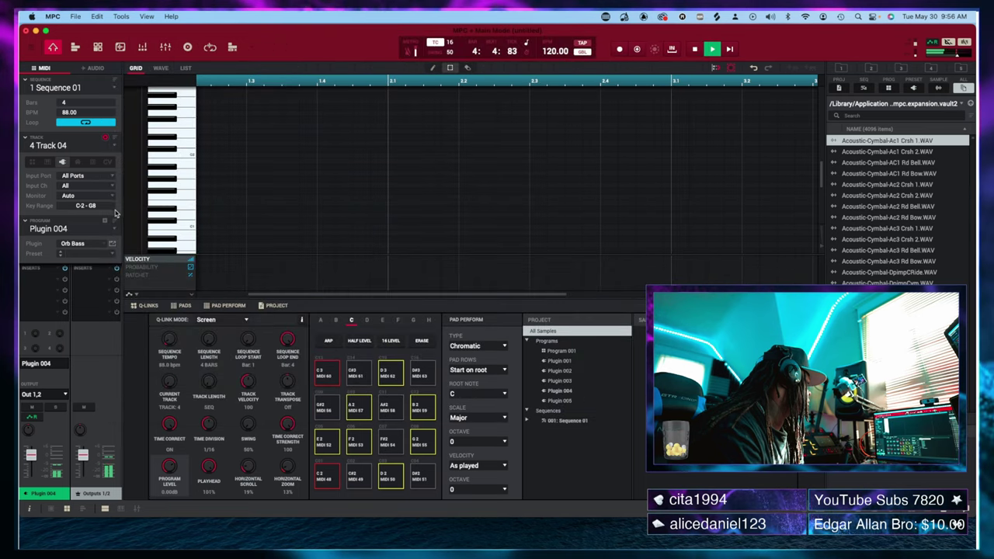
Play the sequence with the Orb Bass part while recording Ride 1 hits on Track 05's Birdlaw Kit, and close the plugin window.
{"action": "left_click", "coordinate": [111, 243]}
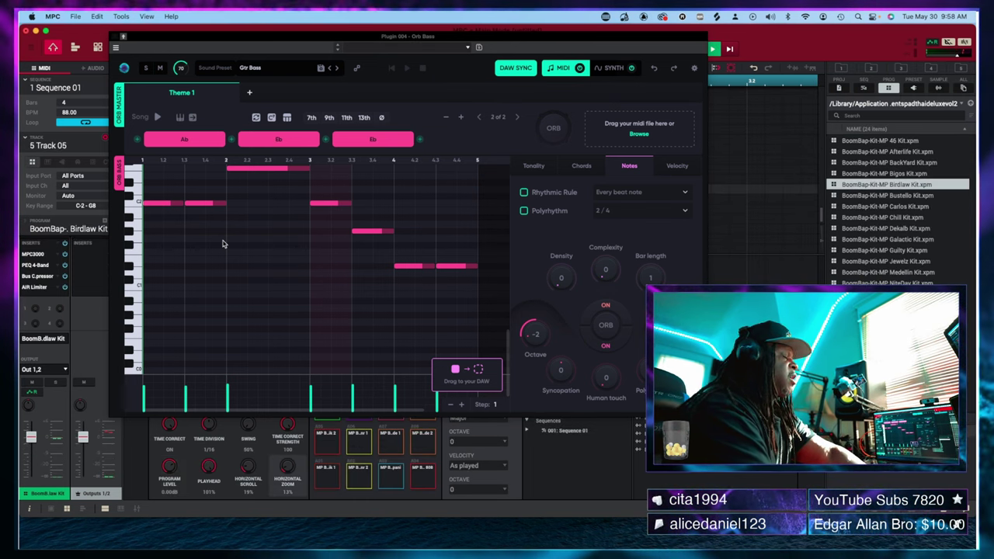
{"action": "key", "text": "space"}
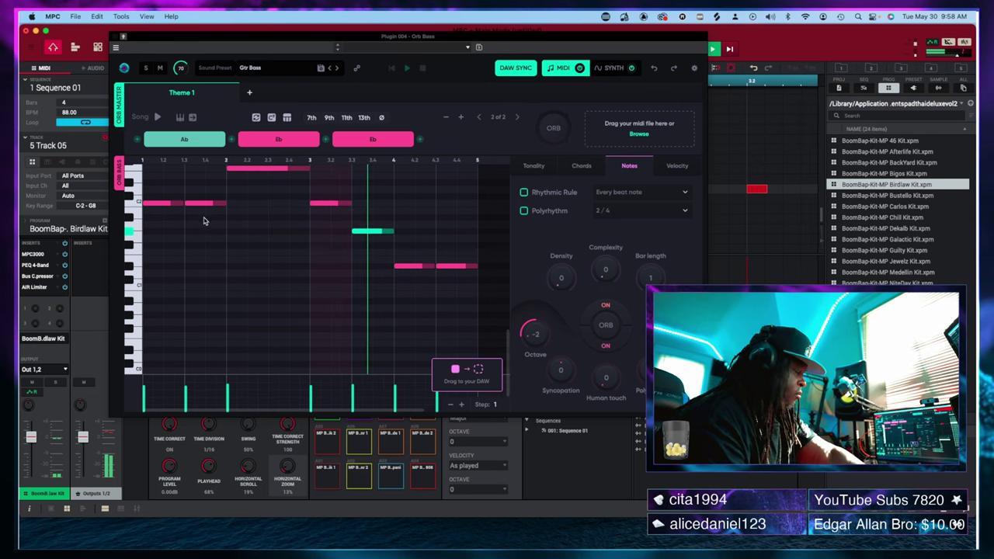
{"action": "left_click", "coordinate": [117, 38]}
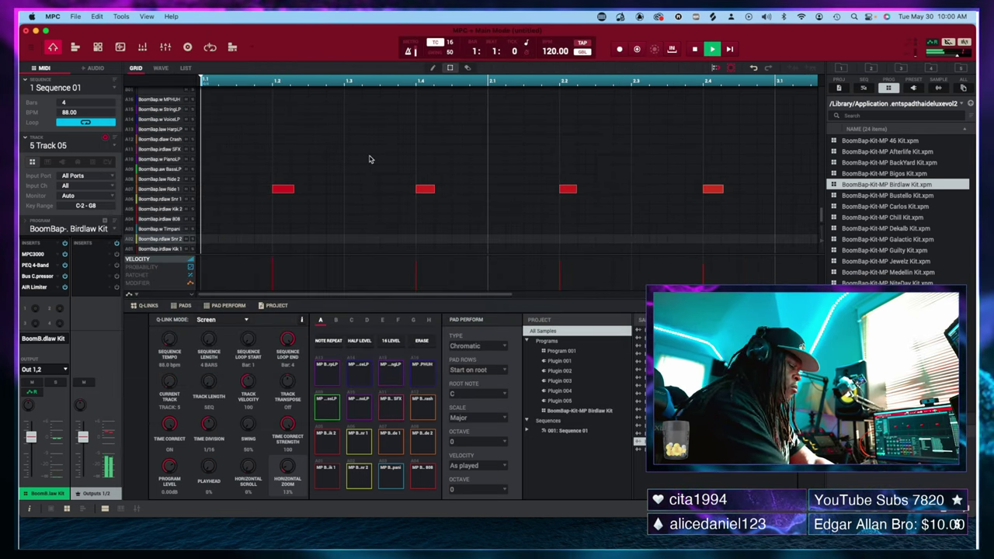
Play the sequence to add kick, snare and 808 hits to Track 05's Birdlaw Kit pattern, and close the Orb Chords window.
{"action": "key", "text": "shift+space"}
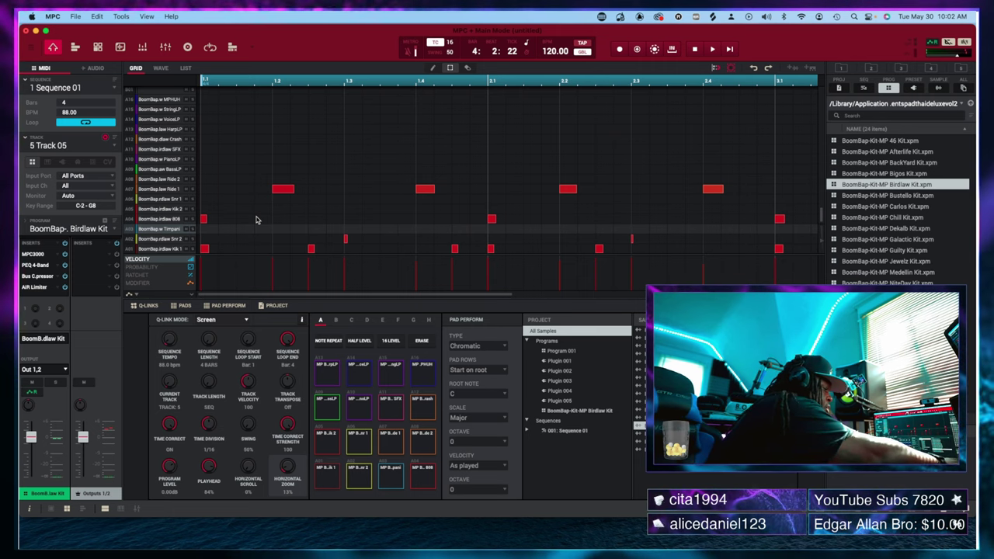
{"action": "key", "text": "ctrl+e"}
{"action": "key", "text": "ctrl+Right"}
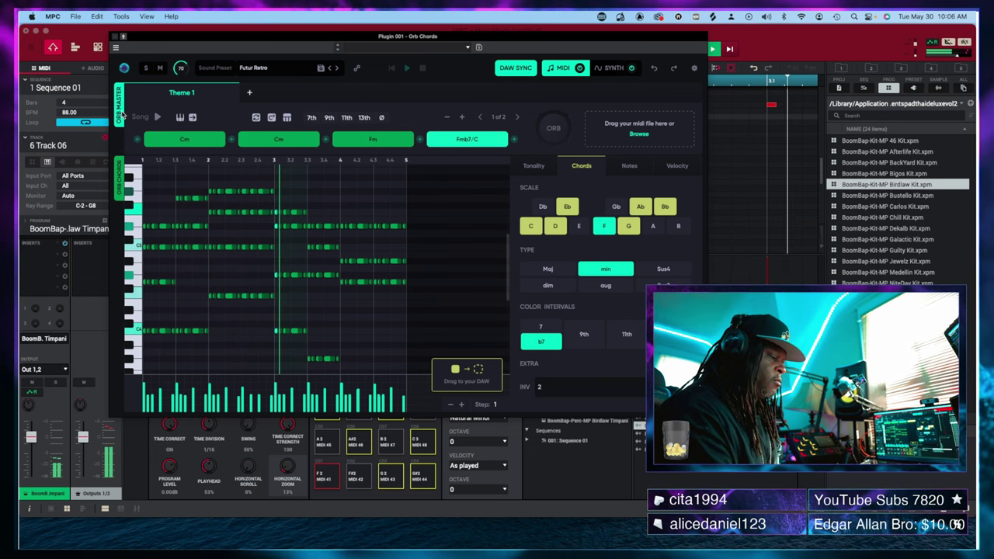
{"action": "left_click", "coordinate": [115, 36]}
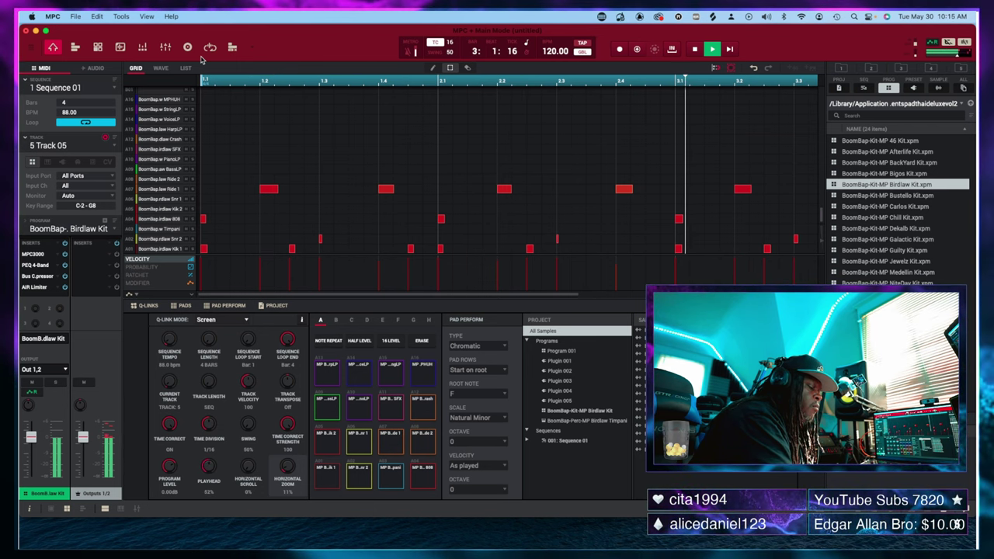
{"action": "key", "text": "space"}
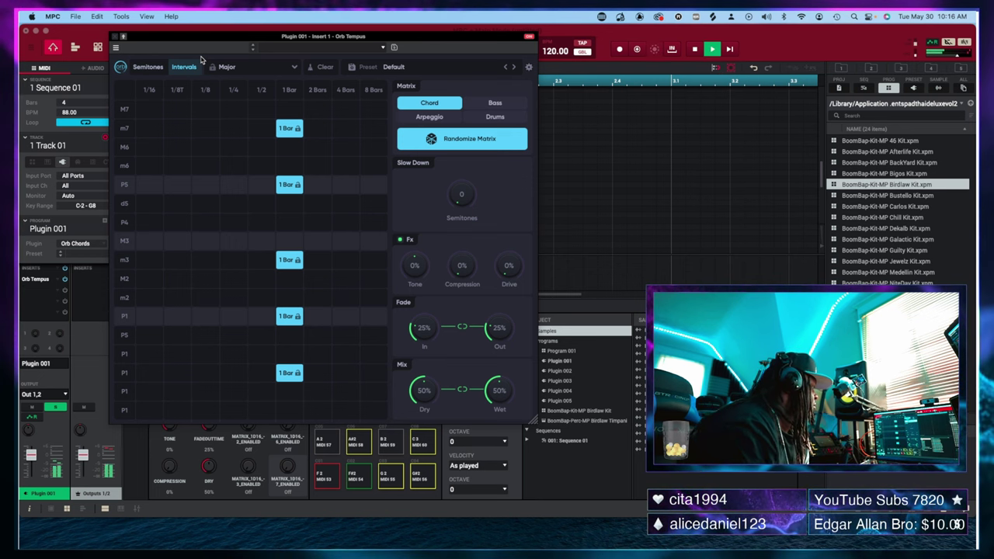
Randomize the Orb Tempus Chord matrix on Track 01 until it uses Pentatonic Minor, and play the sequence with it.
{"action": "left_click", "coordinate": [406, 143]}
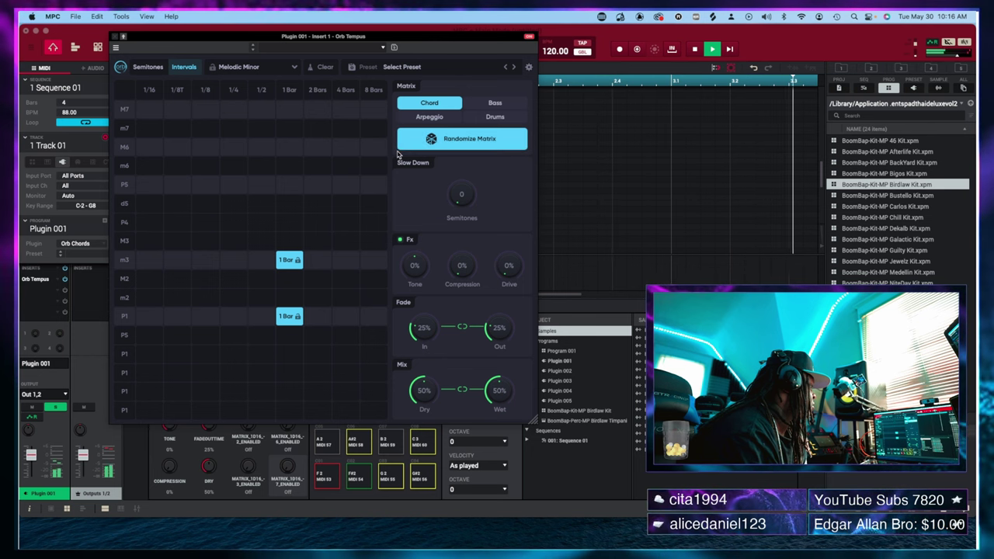
{"action": "left_click", "coordinate": [440, 147]}
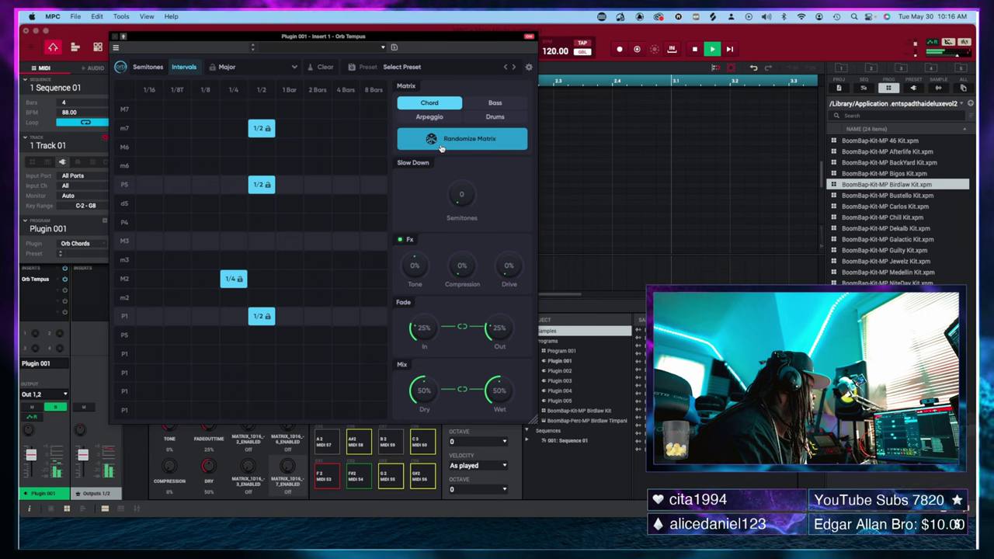
{"action": "left_click", "coordinate": [445, 148]}
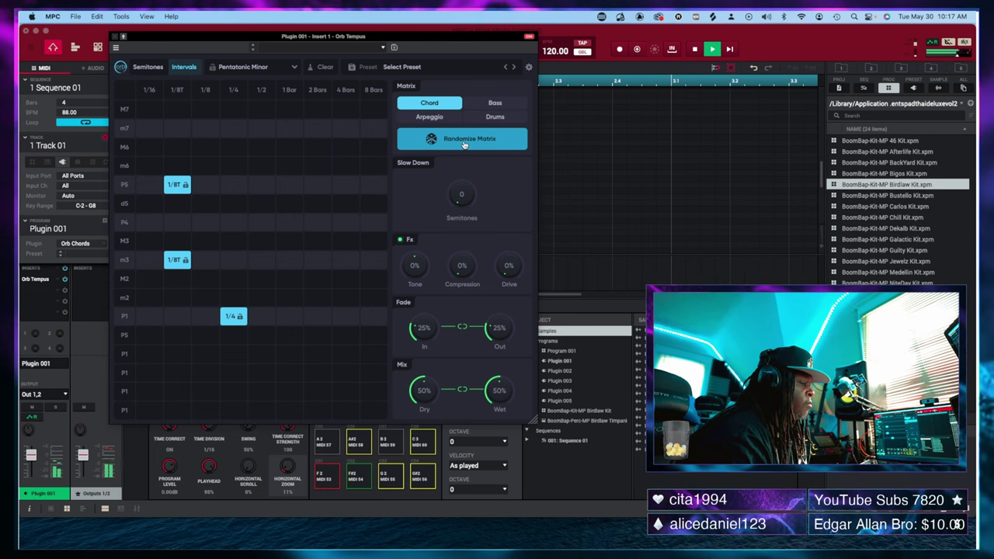
{"action": "key", "text": "space"}
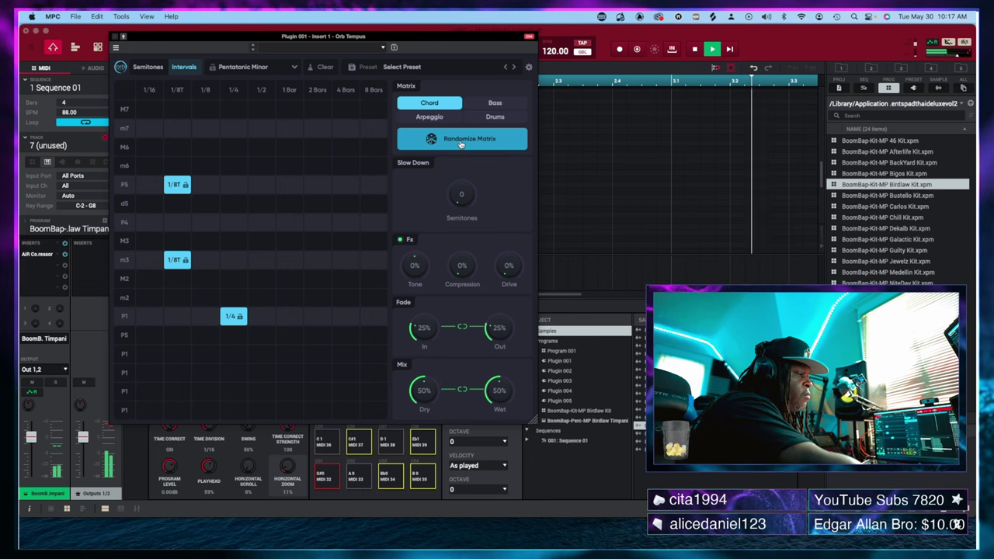
{"action": "key", "text": "space"}
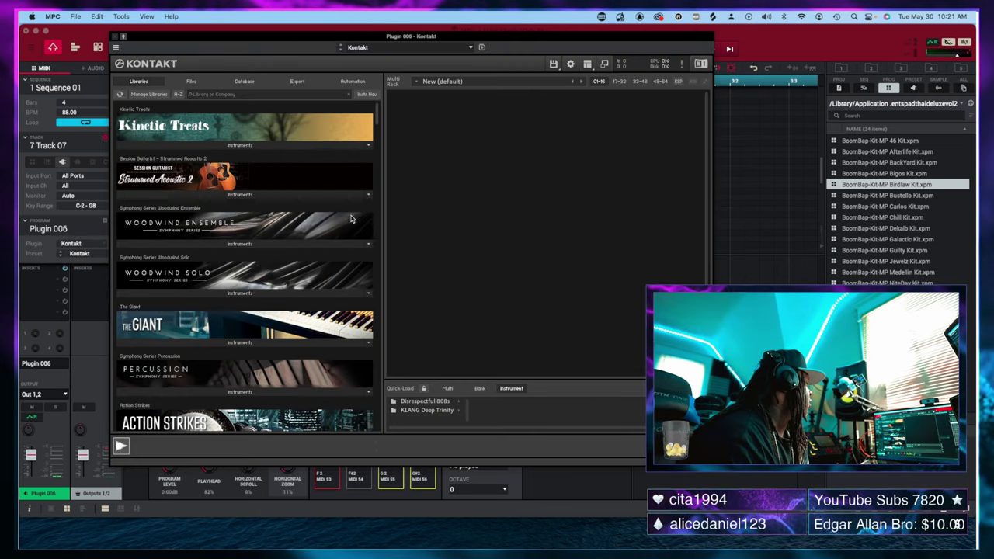
Browse the Kontakt libraries on Track 07 and play the sequence with EXHALE's 004. Soulular Voxtar preset.
{"action": "scroll", "coordinate": [305, 214], "scroll_direction": "down", "scroll_amount": 10}
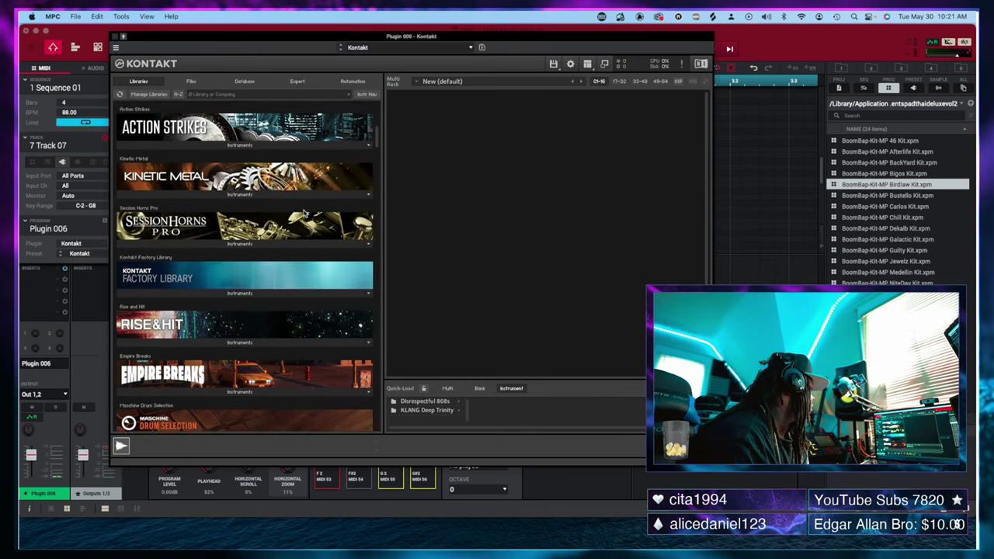
{"action": "scroll", "coordinate": [305, 213], "scroll_direction": "down", "scroll_amount": 8}
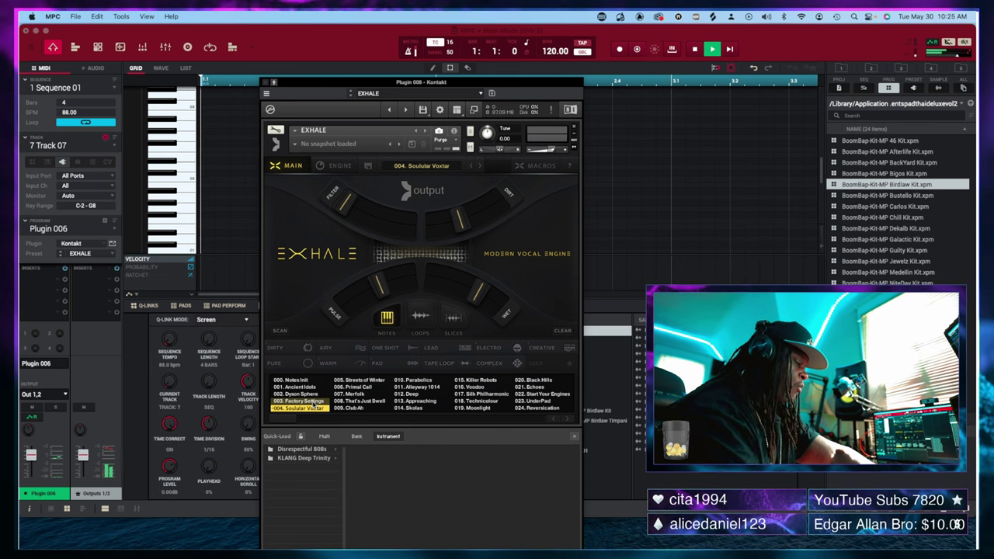
{"action": "key", "text": "space"}
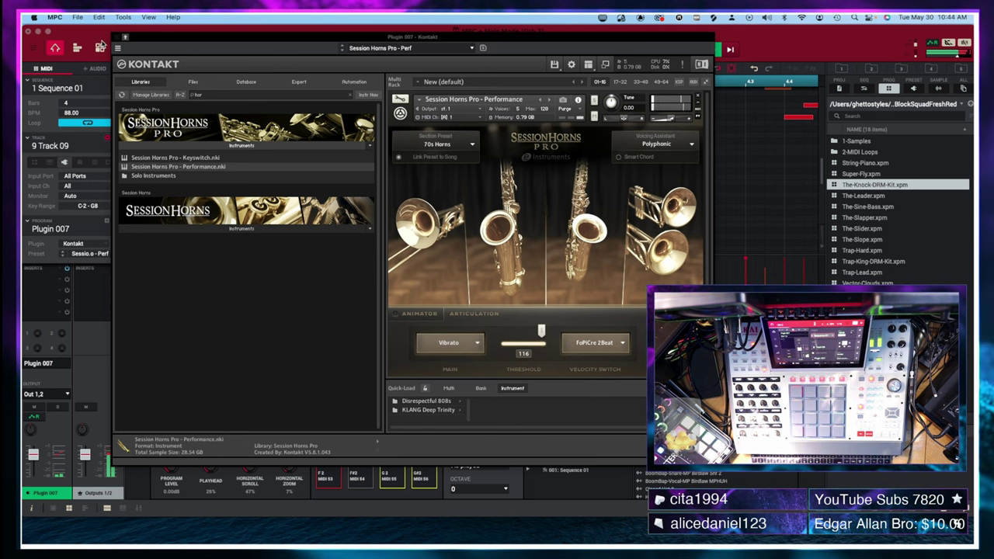
Close the Session Horns Pro window and raise Track 09's long note at 3.2 to the pitch of the note following it.
{"action": "left_click", "coordinate": [117, 37]}
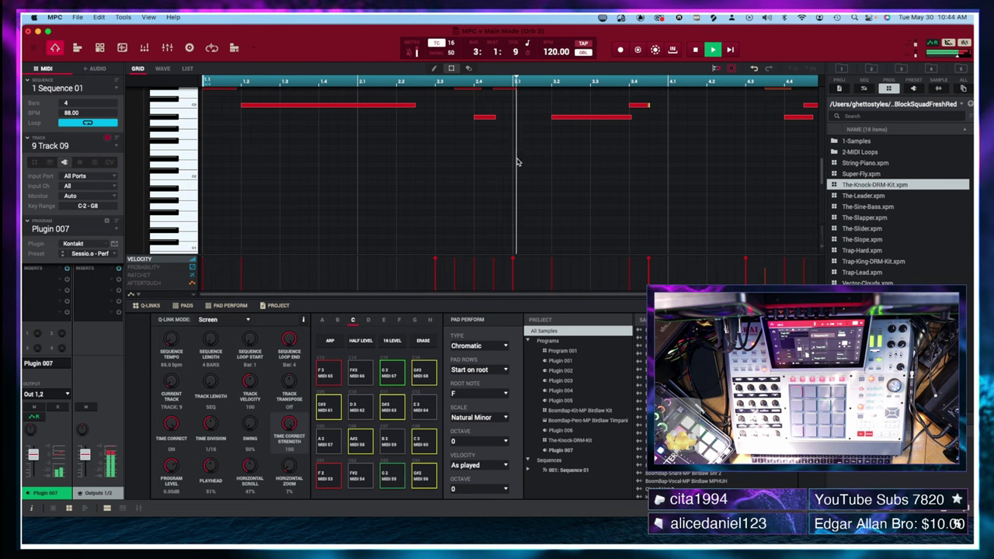
{"action": "scroll", "coordinate": [517, 163], "scroll_direction": "up", "scroll_amount": 5}
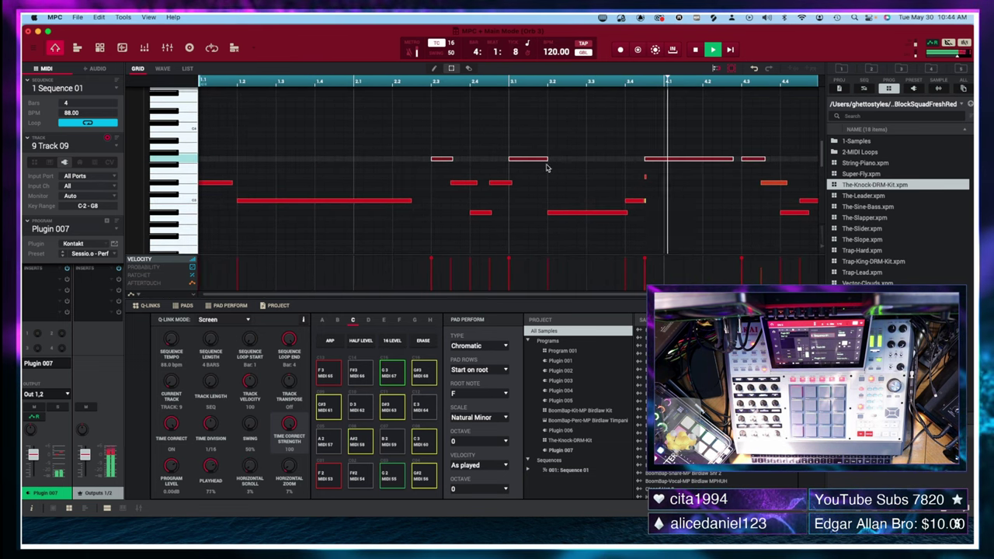
{"action": "scroll", "coordinate": [585, 197], "scroll_direction": "right", "scroll_amount": 2}
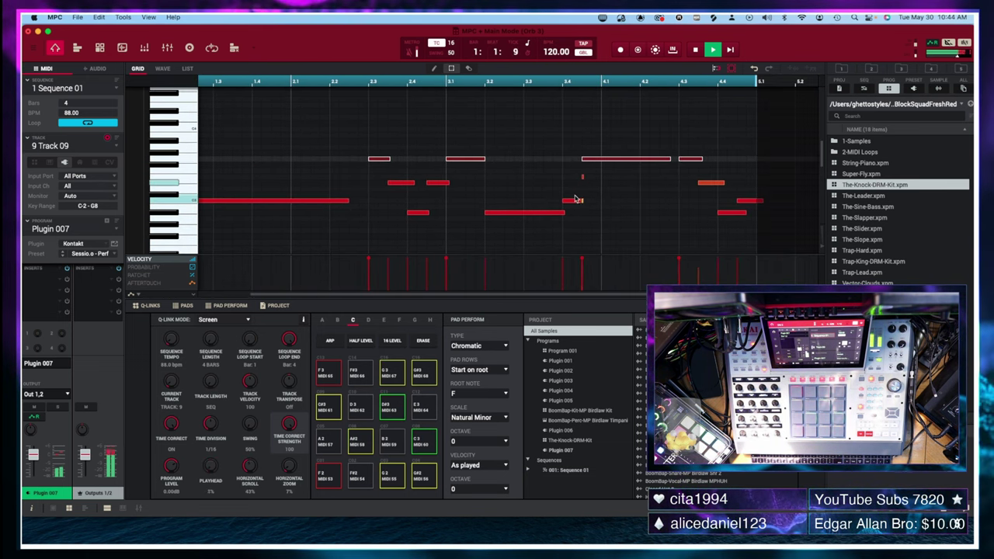
{"action": "scroll", "coordinate": [573, 199], "scroll_direction": "up", "scroll_amount": 1}
{"action": "scroll", "coordinate": [549, 201], "scroll_direction": "left", "scroll_amount": 1}
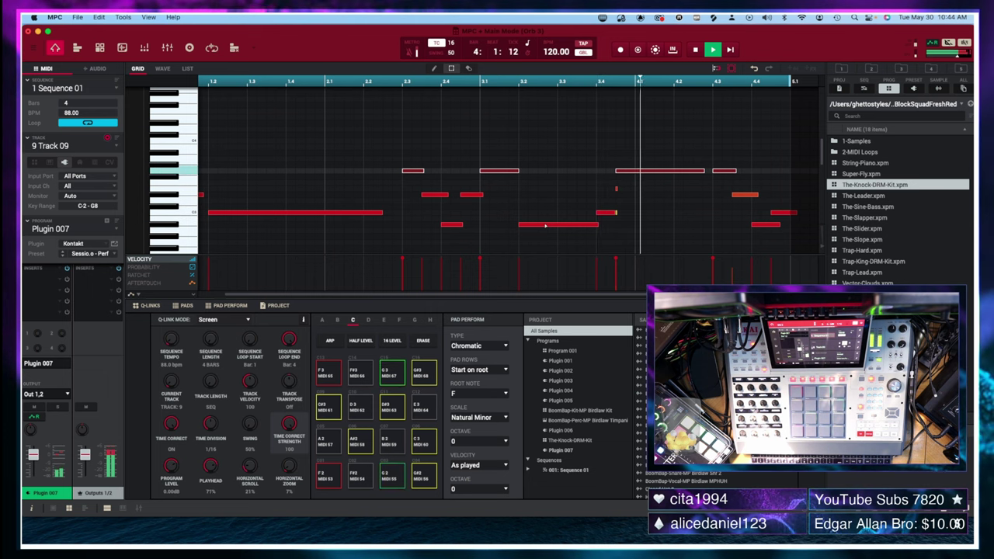
{"action": "left_click_drag", "start_coordinate": [545, 226], "coordinate": [596, 218]}
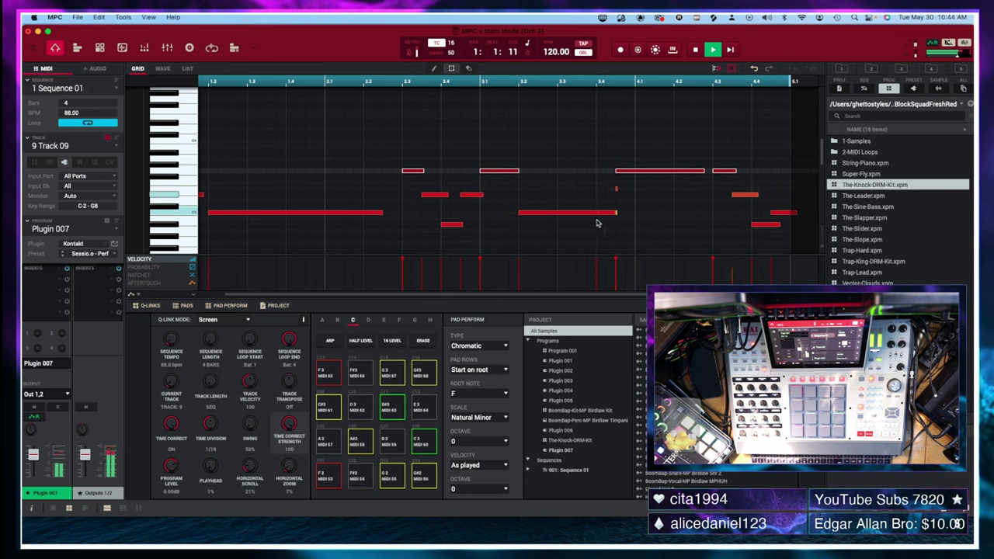
{"action": "scroll", "coordinate": [608, 223], "scroll_direction": "up", "scroll_amount": 3}
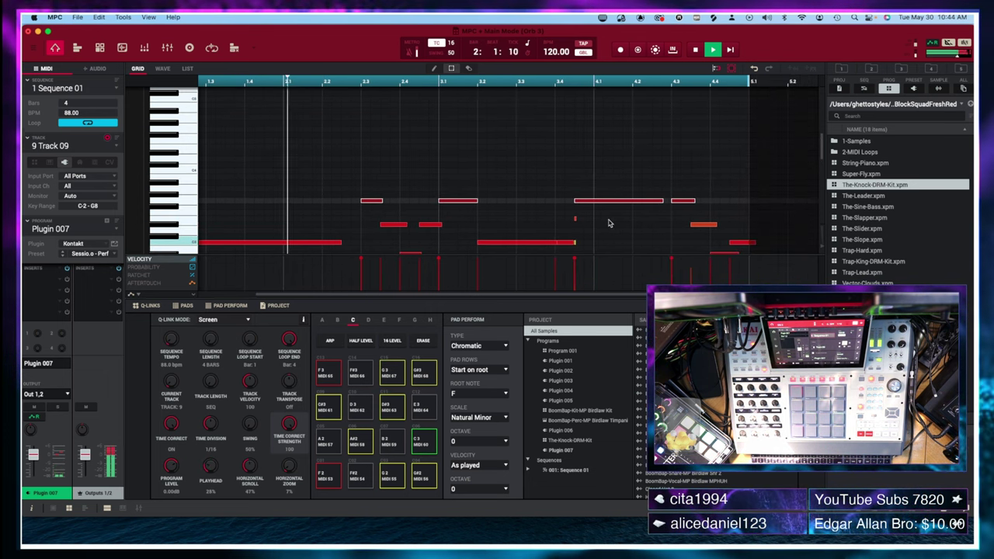
Lower Track 09's short note at 3.4 by two semitones and delete the two tiny stray notes right after it.
{"action": "scroll", "coordinate": [598, 219], "scroll_direction": "down", "scroll_amount": 6}
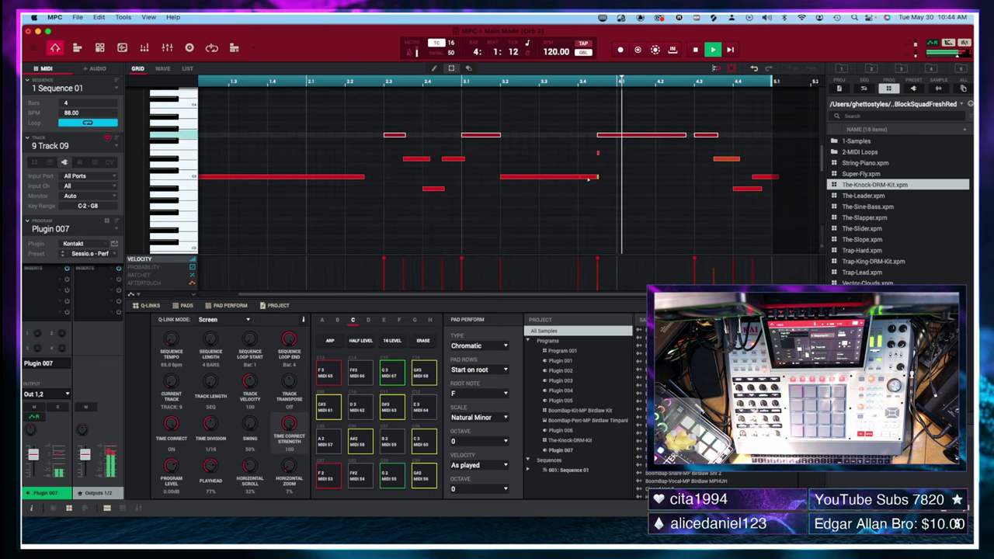
{"action": "left_click_drag", "start_coordinate": [587, 179], "coordinate": [585, 194]}
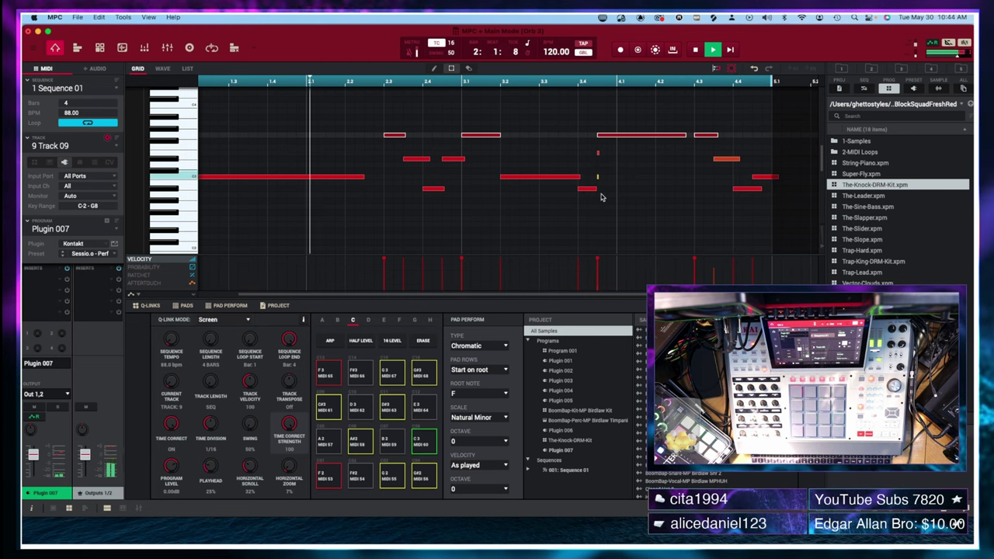
{"action": "scroll", "coordinate": [609, 183], "scroll_direction": "right", "scroll_amount": 3}
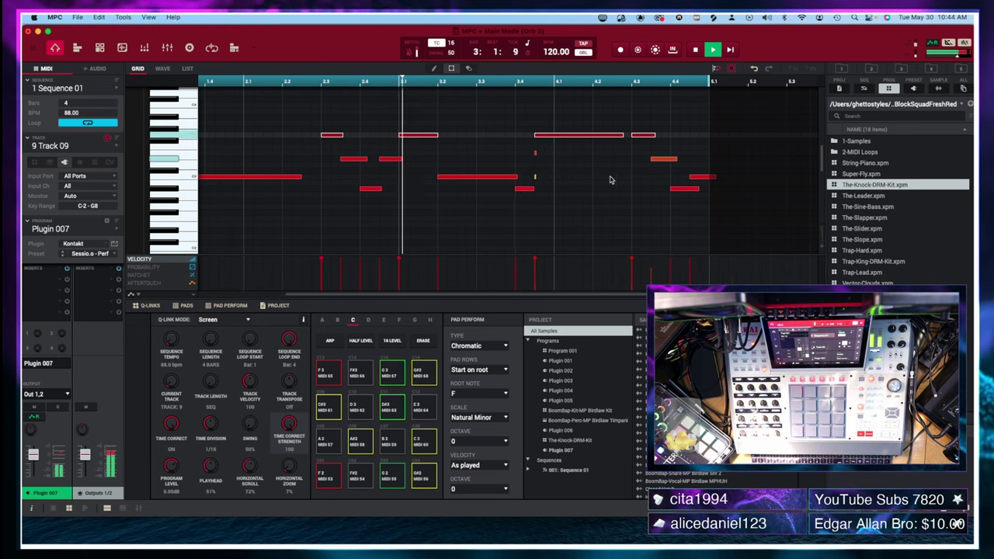
{"action": "scroll", "coordinate": [607, 181], "scroll_direction": "left", "scroll_amount": 1}
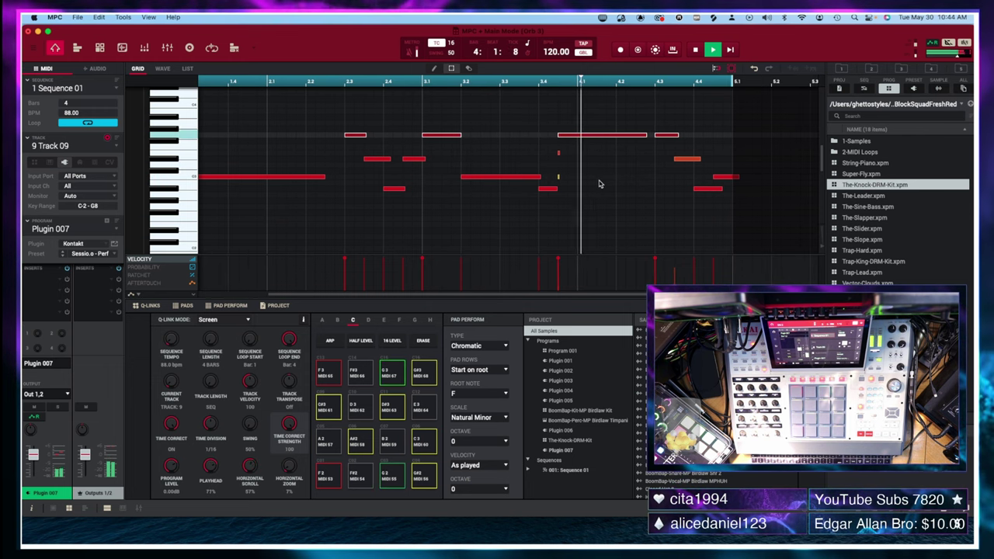
{"action": "left_click_drag", "start_coordinate": [556, 153], "coordinate": [575, 183]}
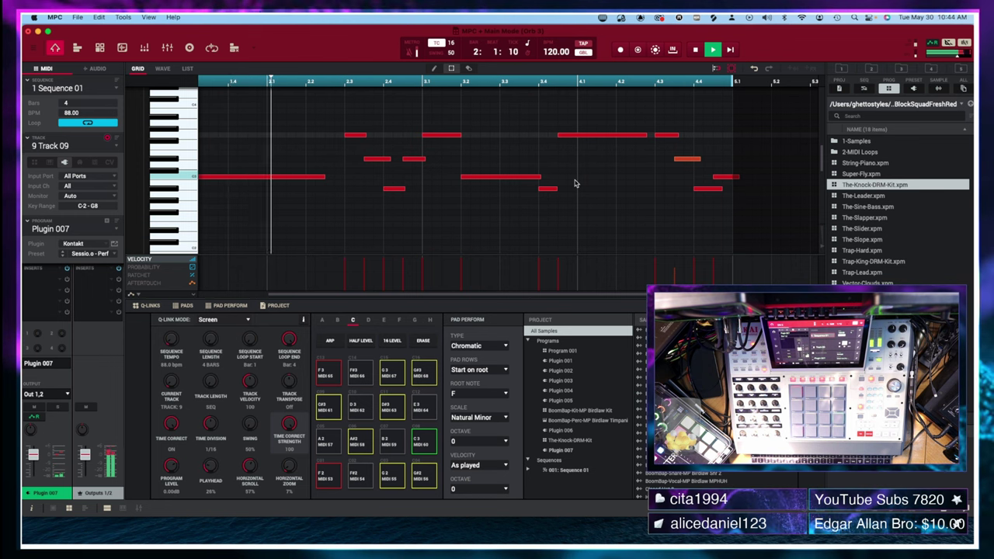
Lower Track 09's short note in the second half of beat 2.4 to C3.
{"action": "scroll", "coordinate": [575, 183], "scroll_direction": "left", "scroll_amount": 5}
{"action": "scroll", "coordinate": [574, 183], "scroll_direction": "up", "scroll_amount": 1}
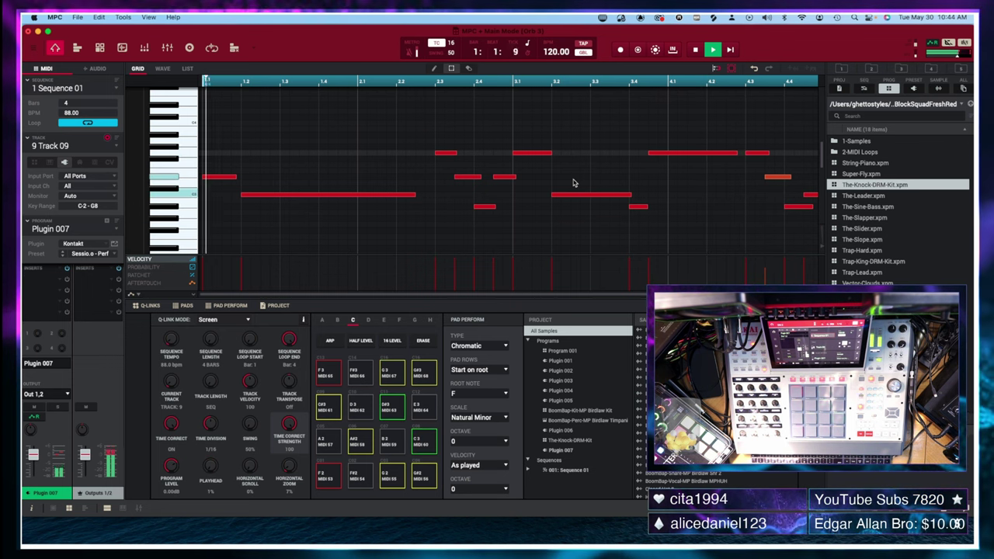
{"action": "scroll", "coordinate": [560, 191], "scroll_direction": "down", "scroll_amount": 1}
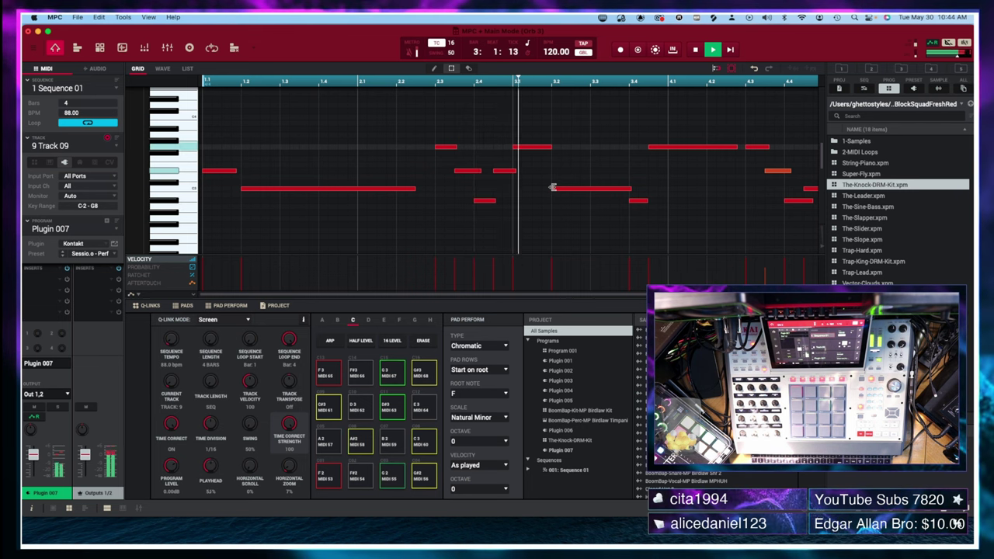
{"action": "double_click", "coordinate": [497, 182]}
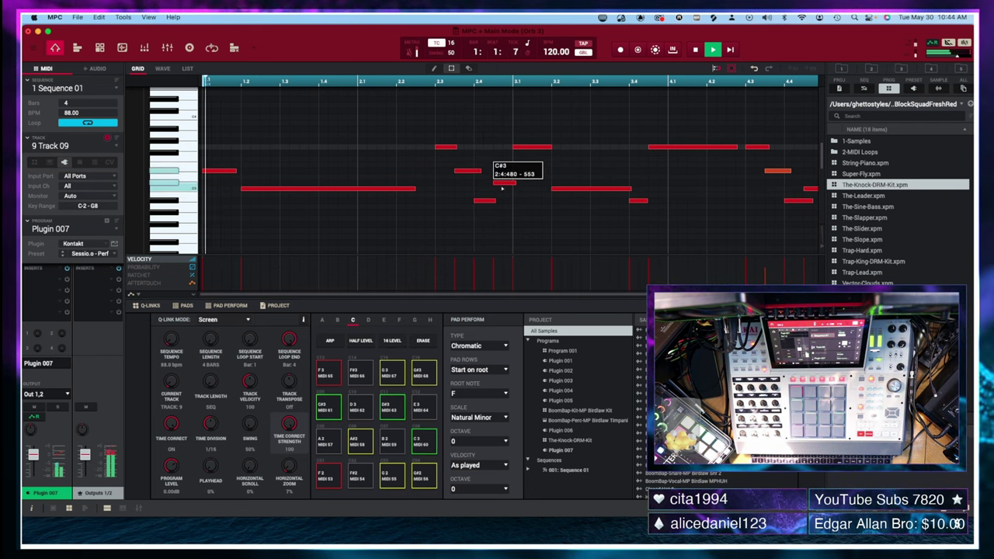
{"action": "left_click_drag", "start_coordinate": [501, 187], "coordinate": [502, 193]}
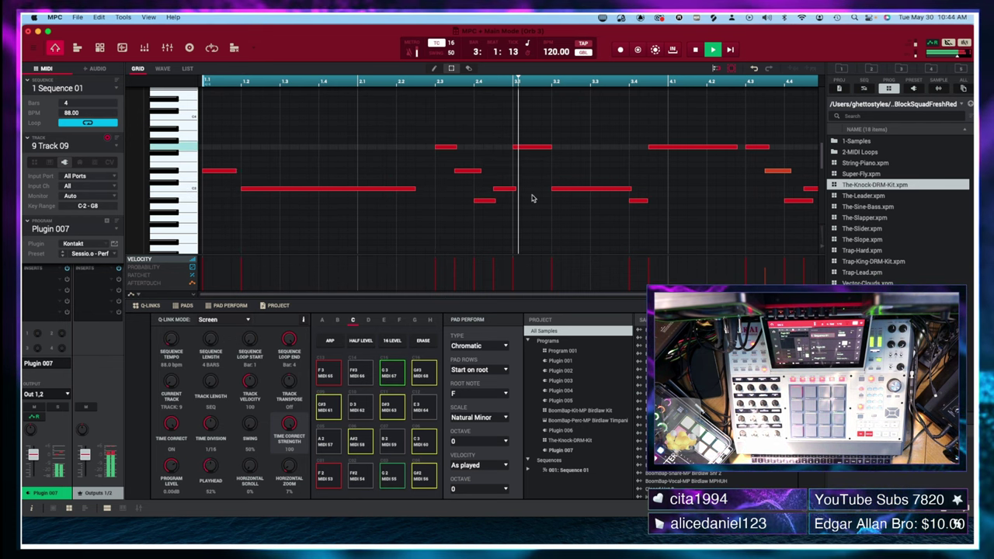
Lower Track 09's note at 3.1 to D#3 and play the sequence with the edited horn line.
{"action": "scroll", "coordinate": [529, 177], "scroll_direction": "right", "scroll_amount": 3}
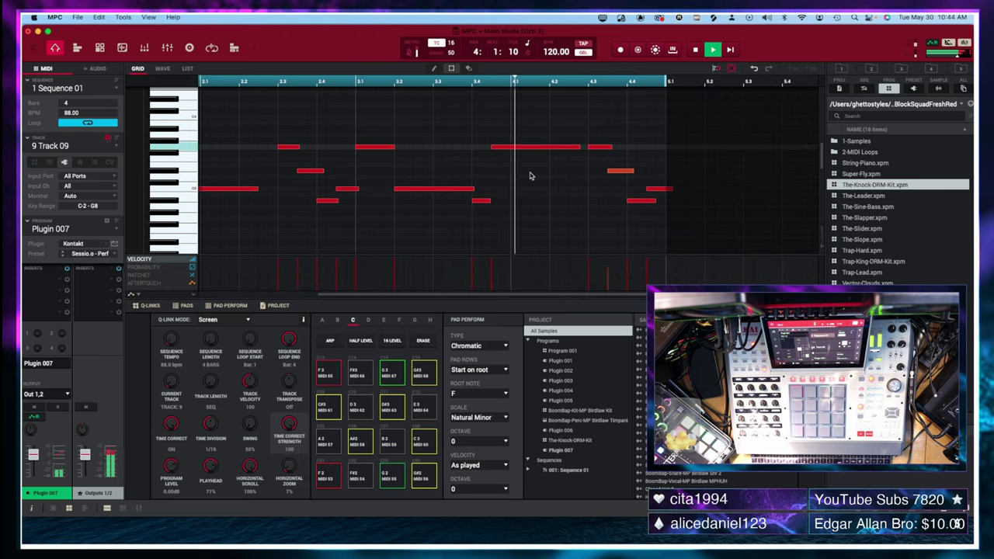
{"action": "scroll", "coordinate": [530, 175], "scroll_direction": "left", "scroll_amount": 5}
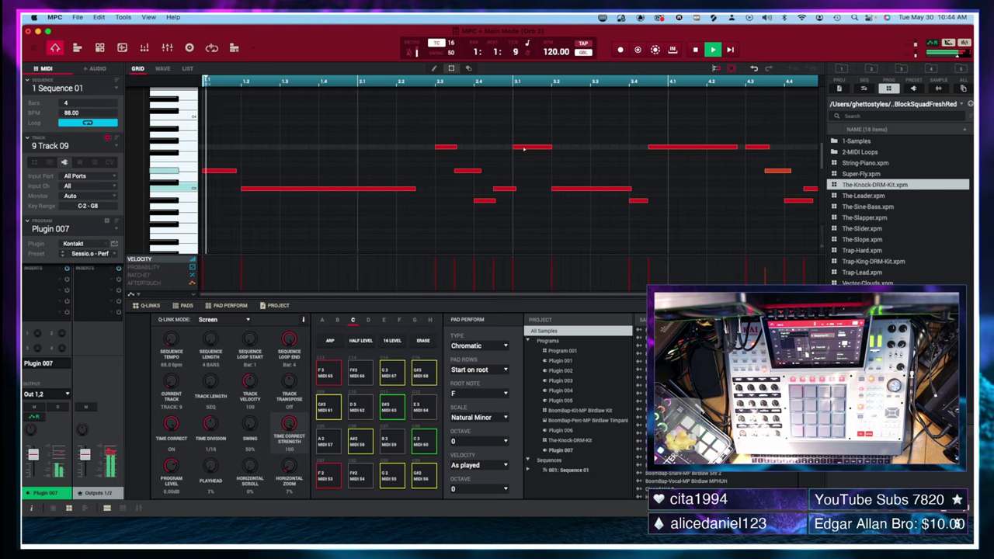
{"action": "left_click_drag", "start_coordinate": [524, 149], "coordinate": [525, 177]}
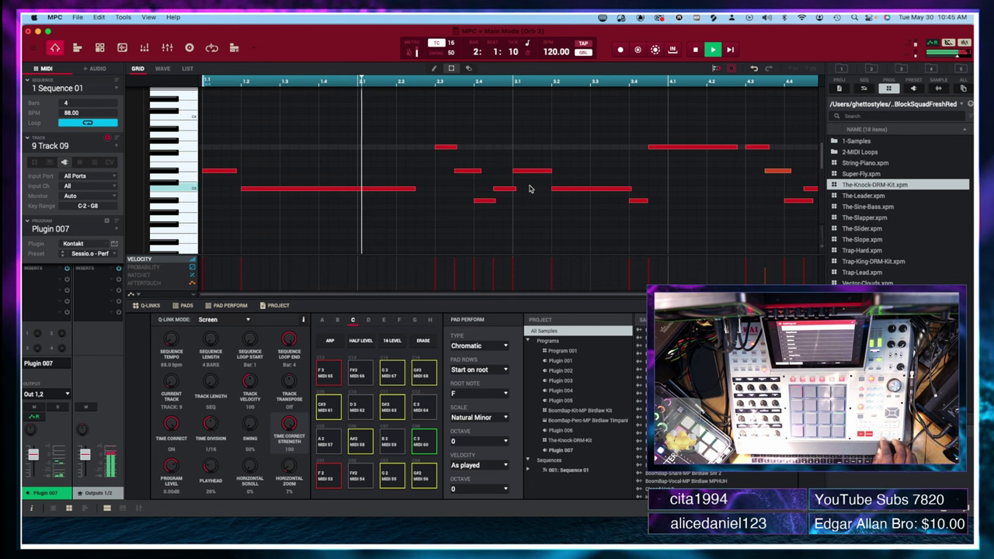
{"action": "key", "text": "space"}
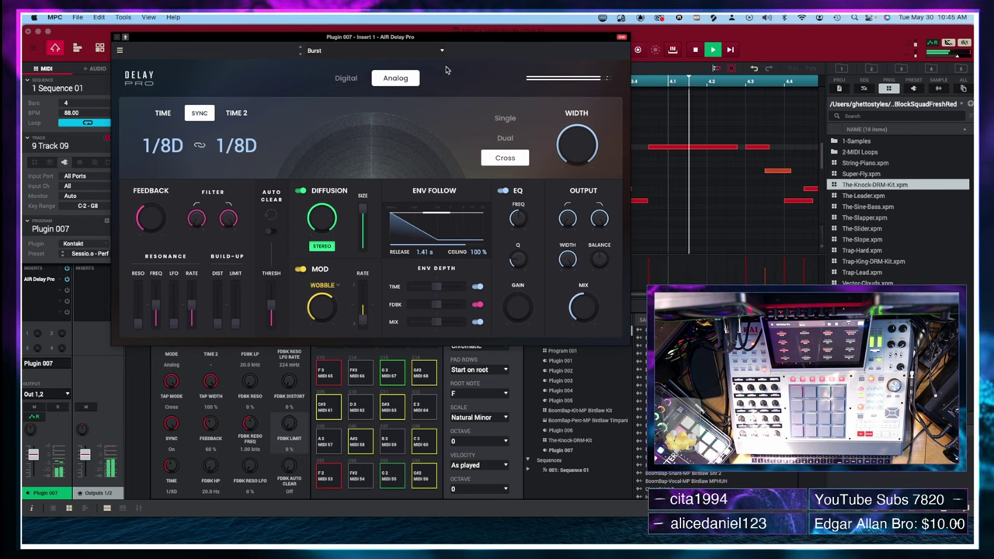
Load the Atmos preset AiRythmic in Plugin 007's AIR Delay Pro and reduce its feedback to below 49%.
{"action": "left_click", "coordinate": [442, 51]}
{"action": "mouse_move", "coordinate": [424, 84]}
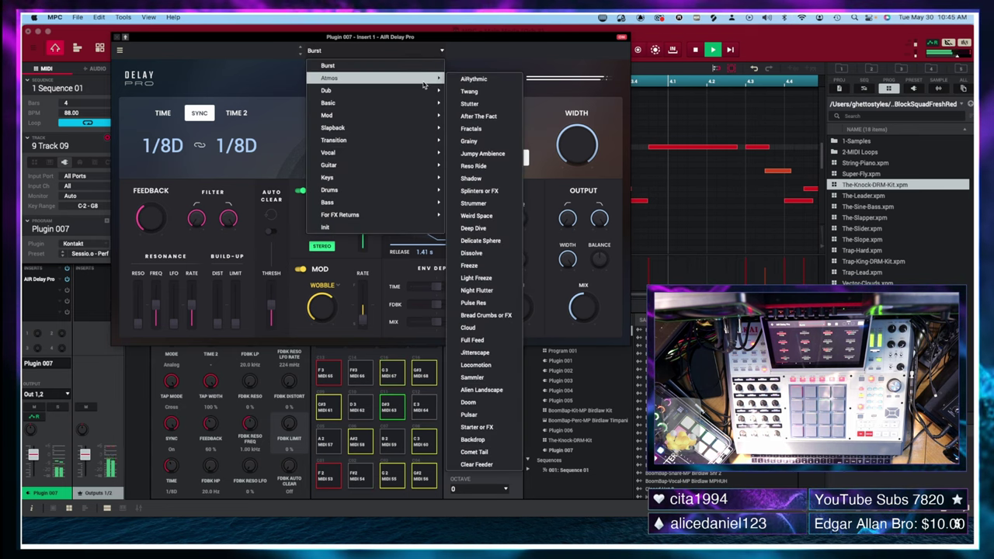
{"action": "left_click", "coordinate": [474, 79]}
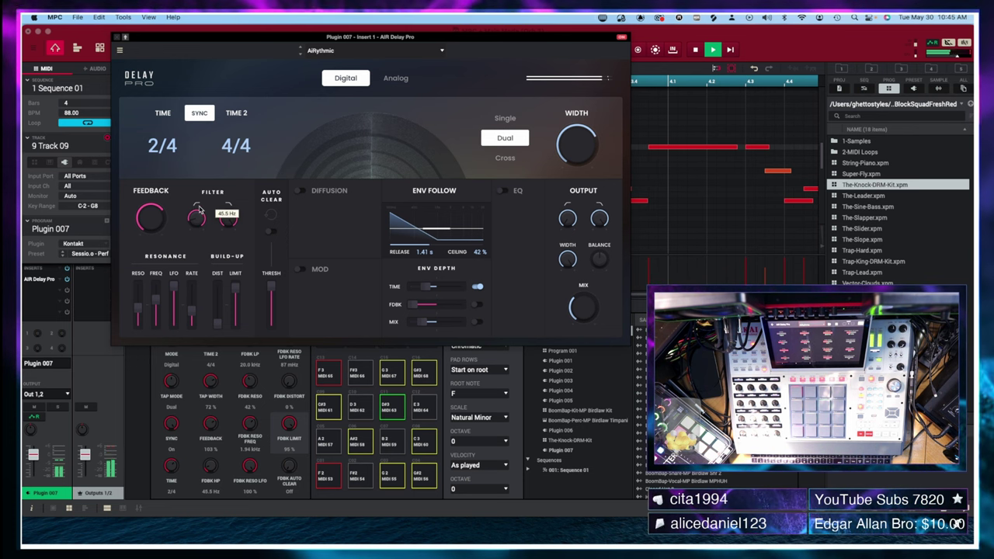
{"action": "mouse_move", "coordinate": [148, 218]}
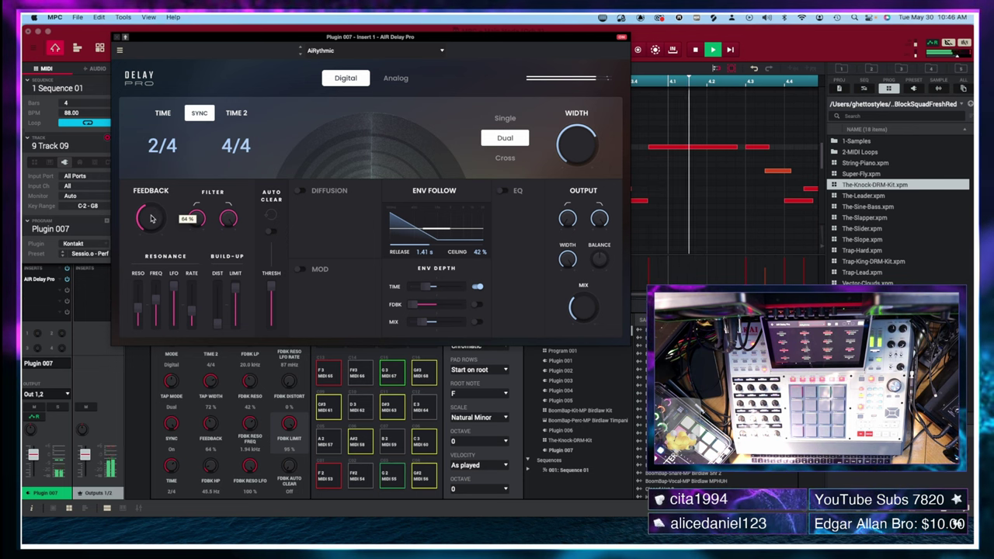
{"action": "left_click_drag", "start_coordinate": [153, 219], "coordinate": [152, 230]}
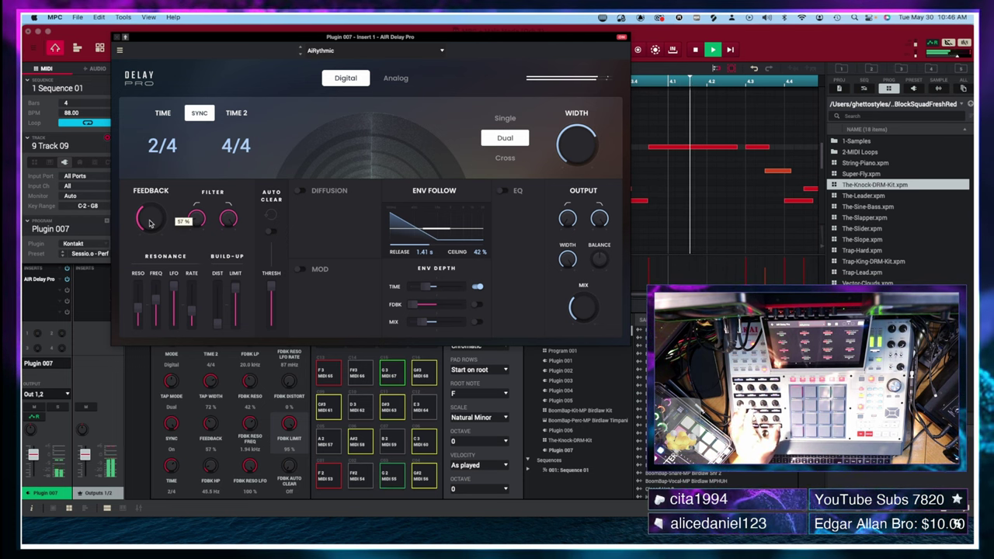
{"action": "left_click_drag", "start_coordinate": [151, 219], "coordinate": [152, 229]}
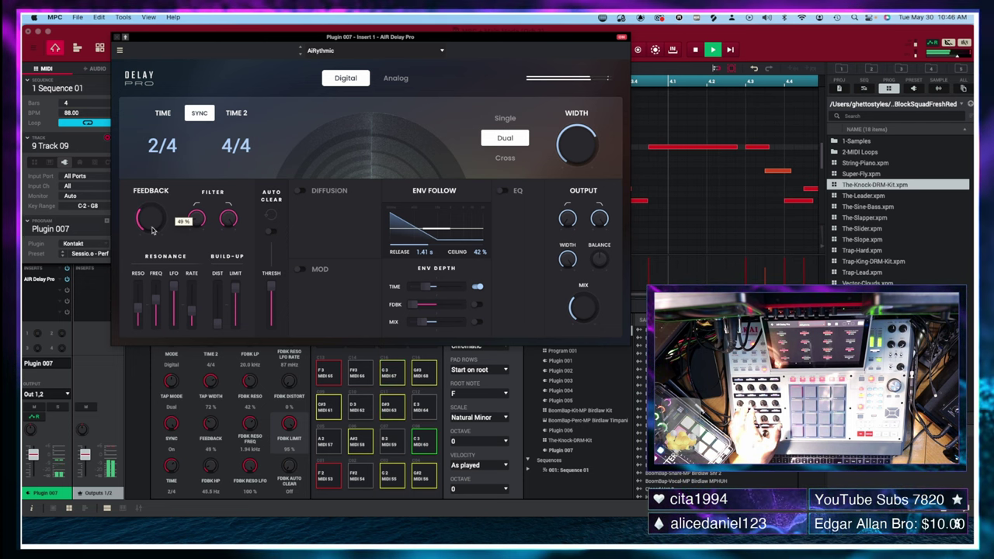
{"action": "left_click_drag", "start_coordinate": [152, 231], "coordinate": [152, 244]}
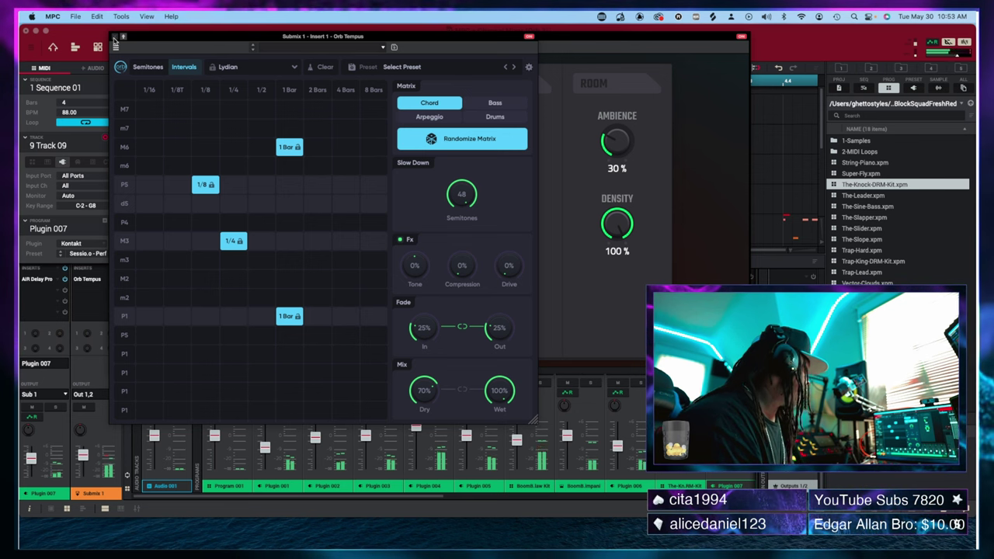
Close the Orb Tempus window of Submix 1 and the effect window open behind it.
{"action": "left_click", "coordinate": [115, 37]}
{"action": "left_click", "coordinate": [115, 37]}
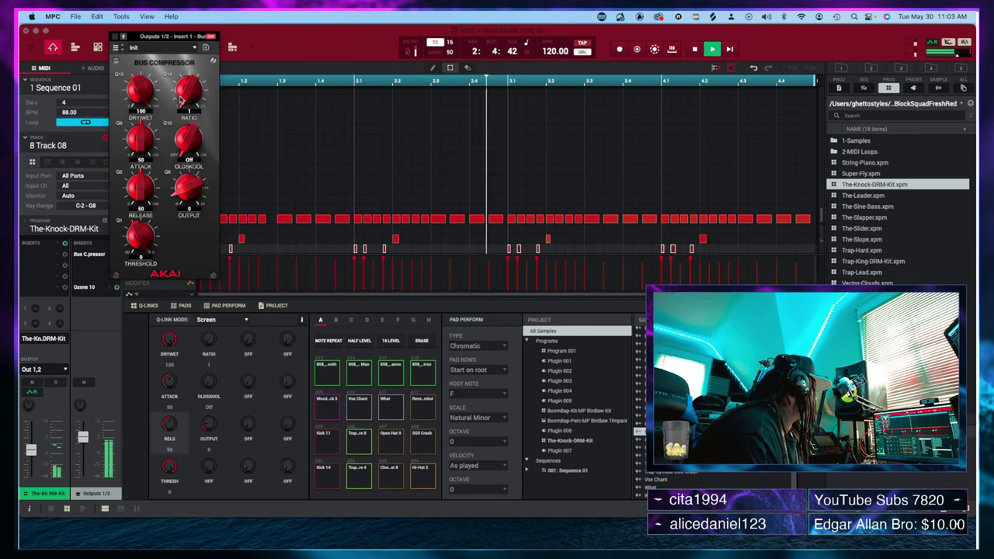
Set the ratio of the Bus Compressor on Outputs 1/2 to 2, dismiss its window and stop playback.
{"action": "left_click_drag", "start_coordinate": [180, 99], "coordinate": [180, 91]}
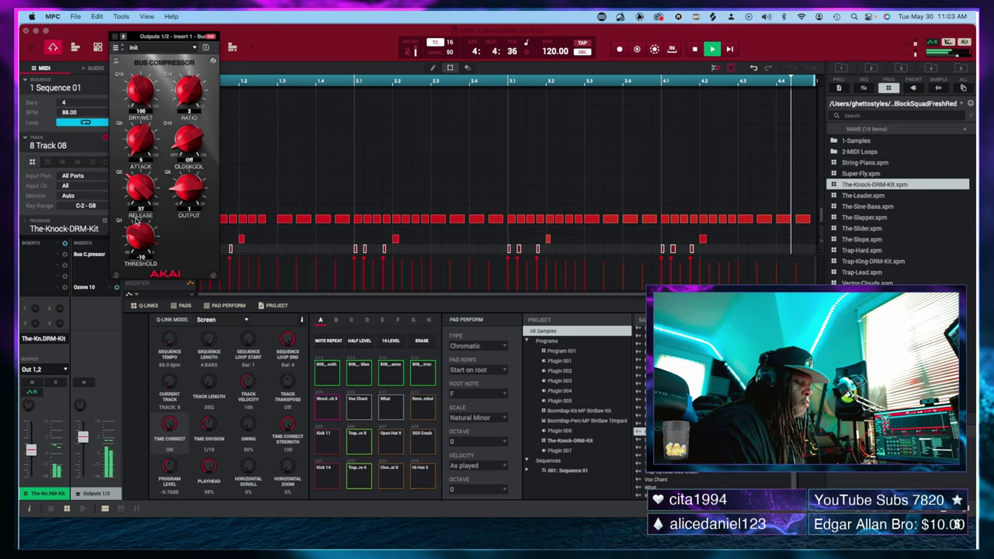
{"action": "left_click", "coordinate": [270, 134]}
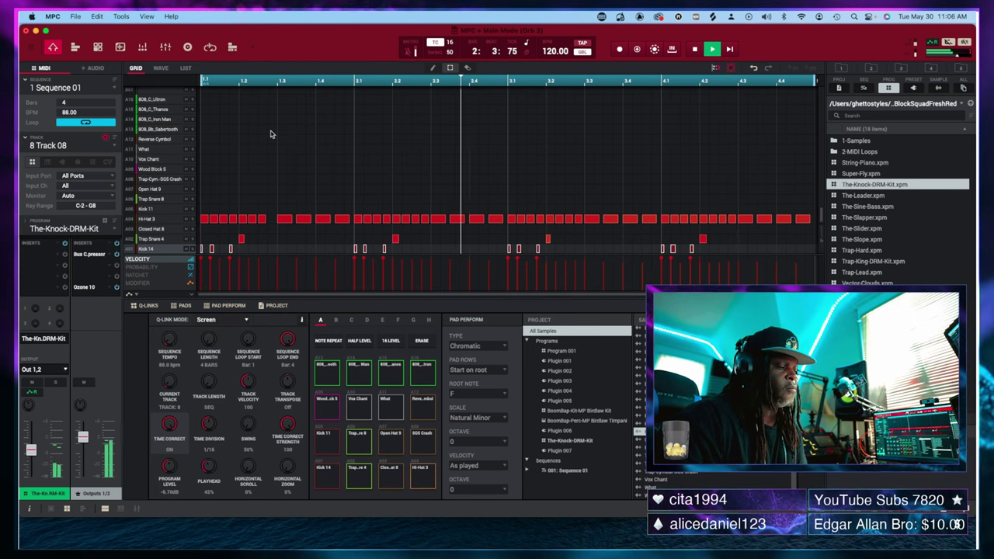
{"action": "key", "text": "space"}
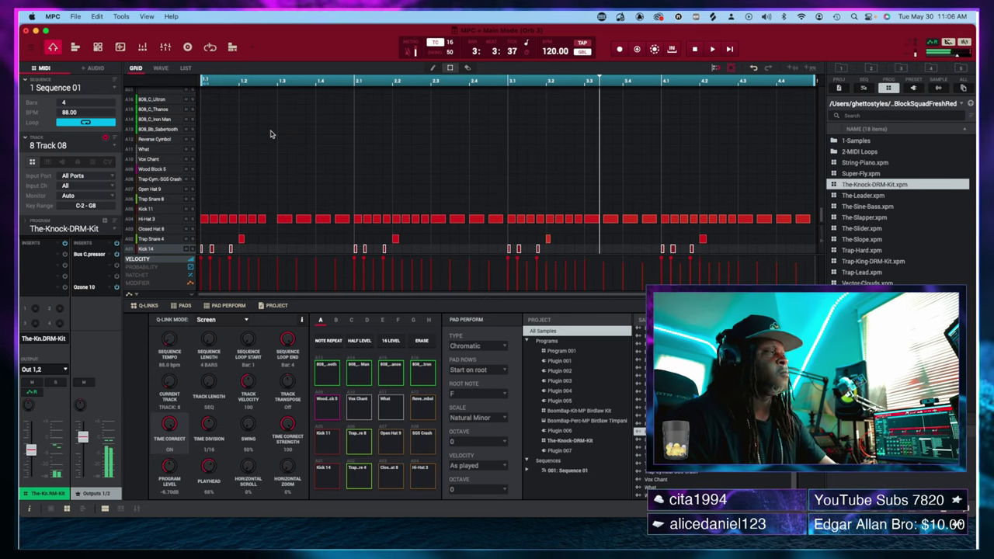